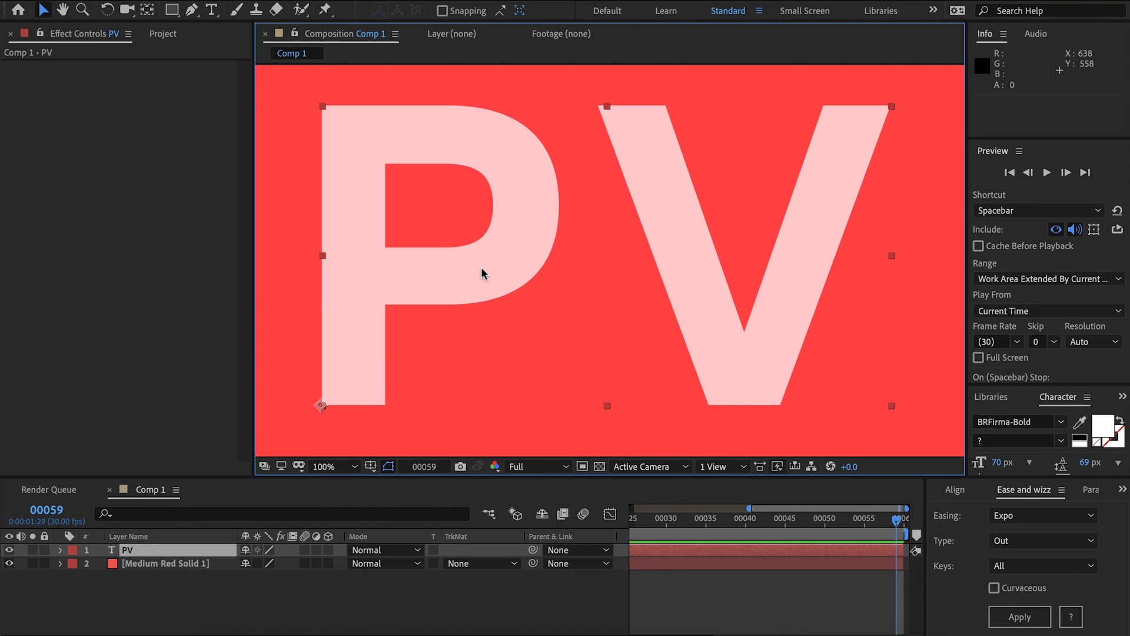
# Apply Path Visualizer to the PV text and set its Source Opacity to 20%
pyautogui.hotkey('ctrl', 'space')
pyautogui.write('v')
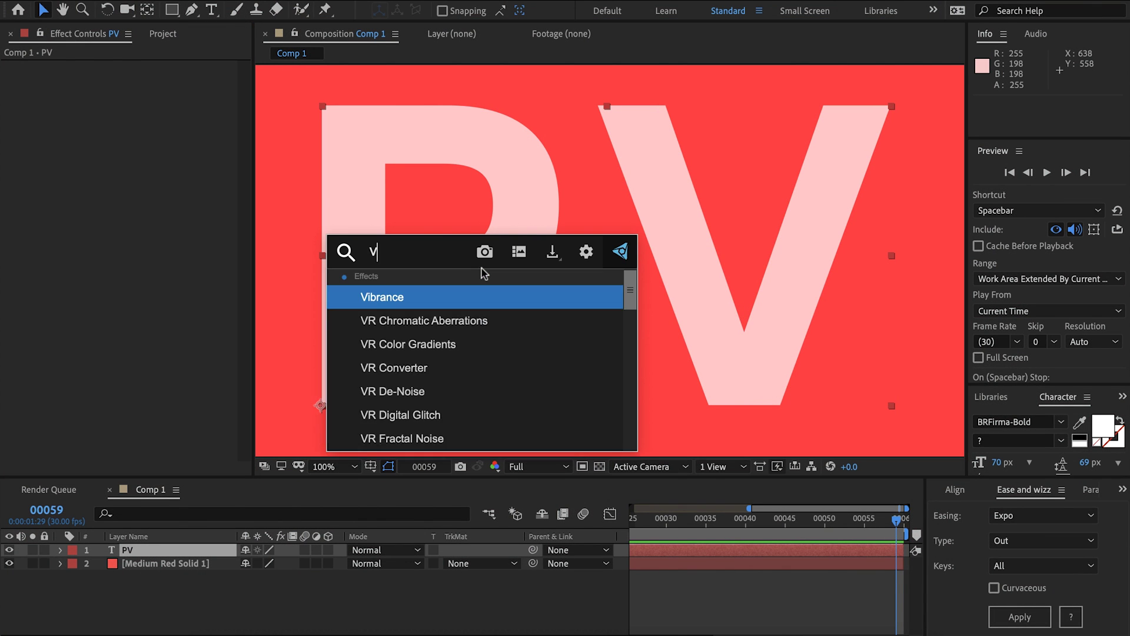
pyautogui.press('Escape')
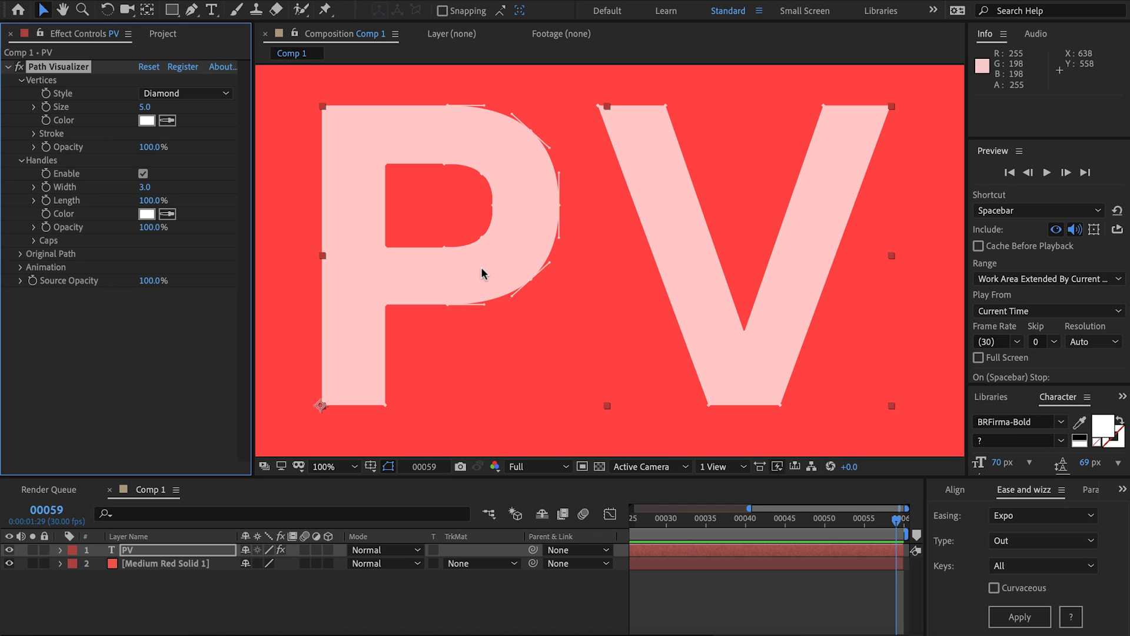
pyautogui.click(145, 284)
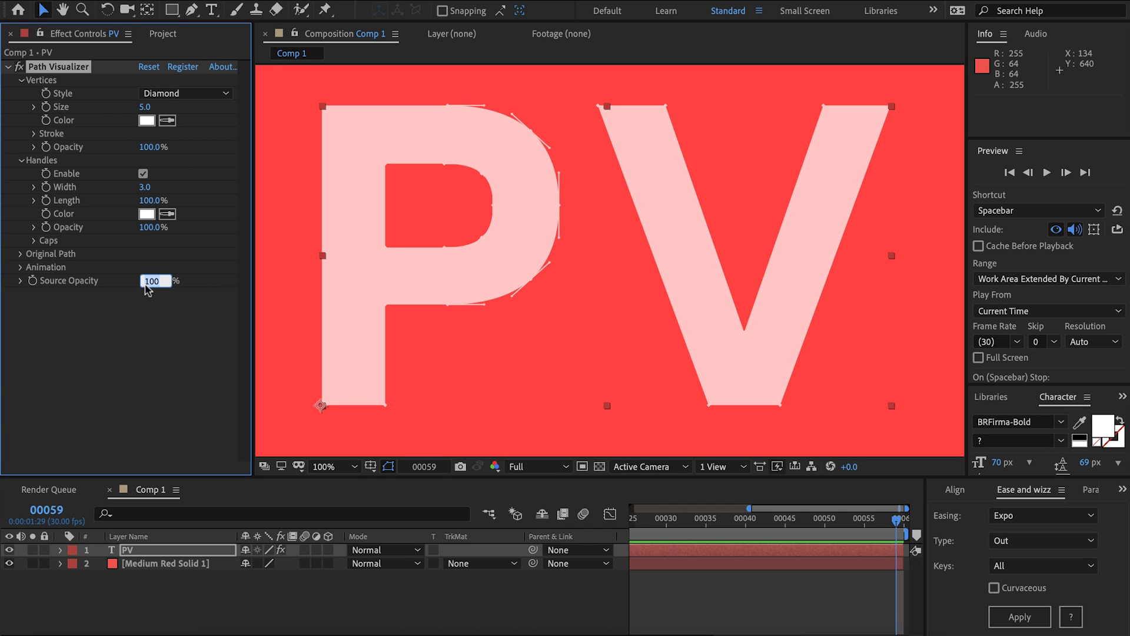
pyautogui.press('Return')
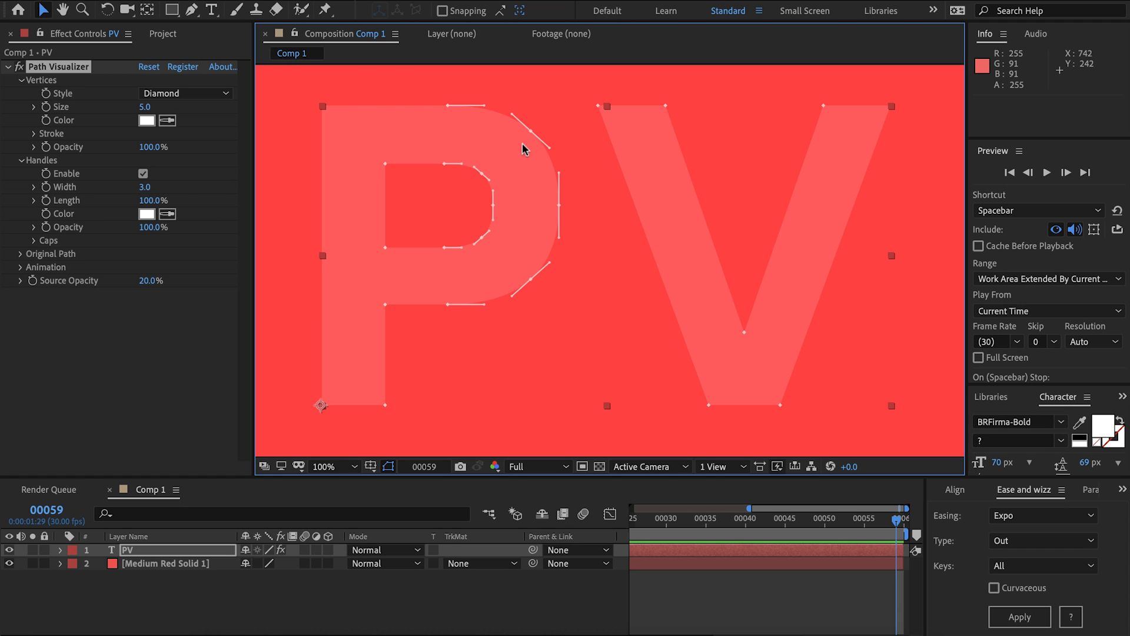
# Keep Diamond vertex markers, setting their size to 10 and colour to FFFF00 yellow
pyautogui.click(59, 91)
pyautogui.click(156, 93)
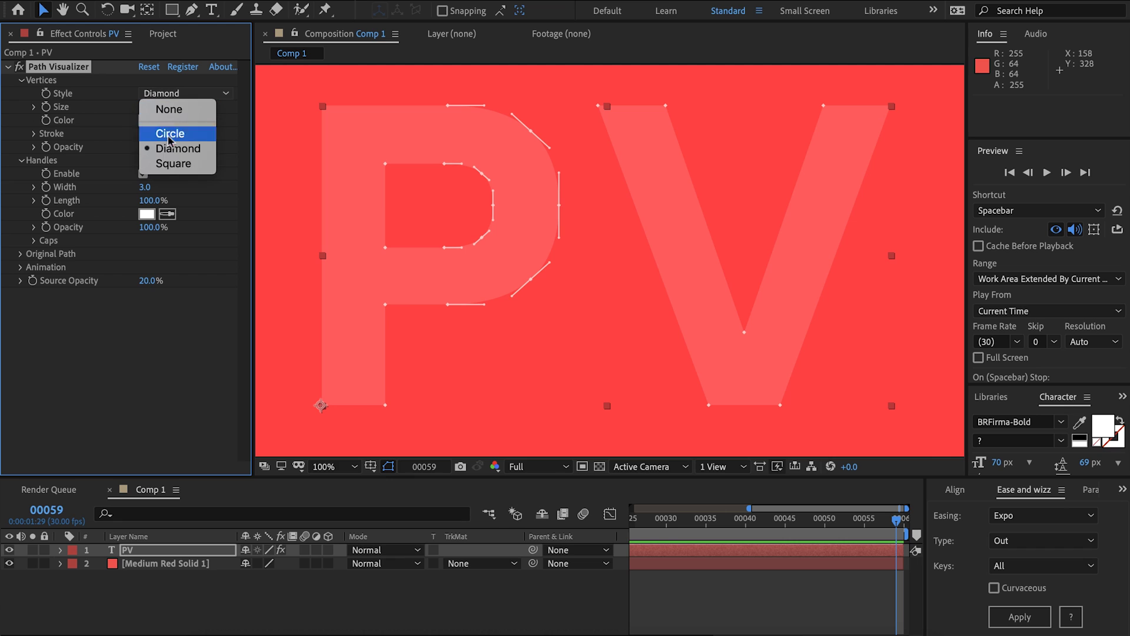
pyautogui.click(160, 152)
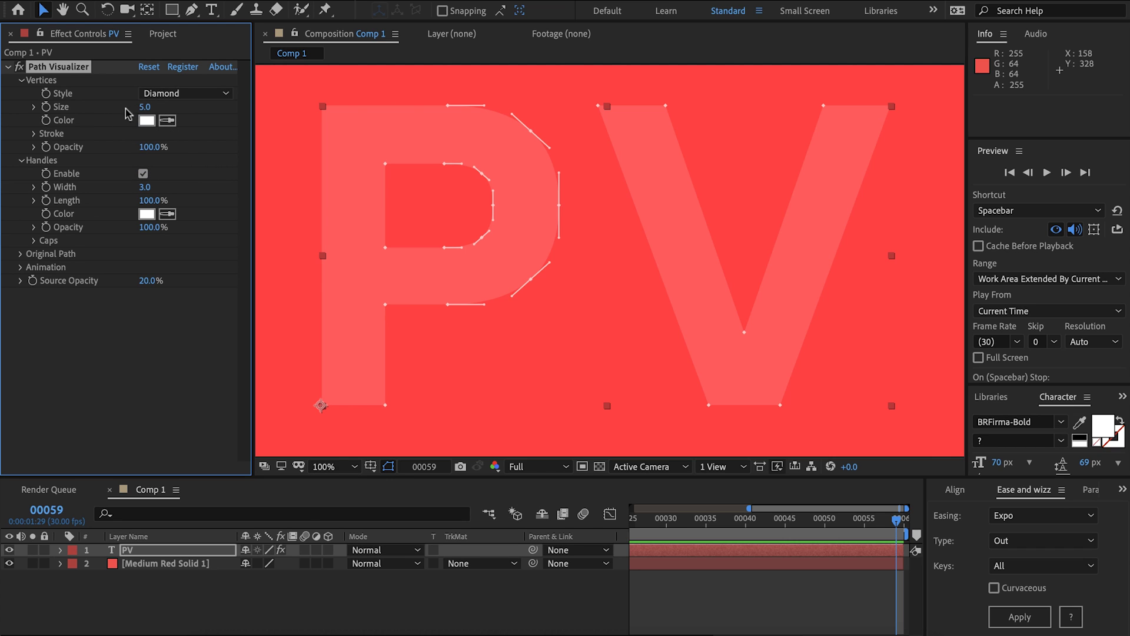
pyautogui.click(145, 107)
pyautogui.write('10')
pyautogui.press('Return')
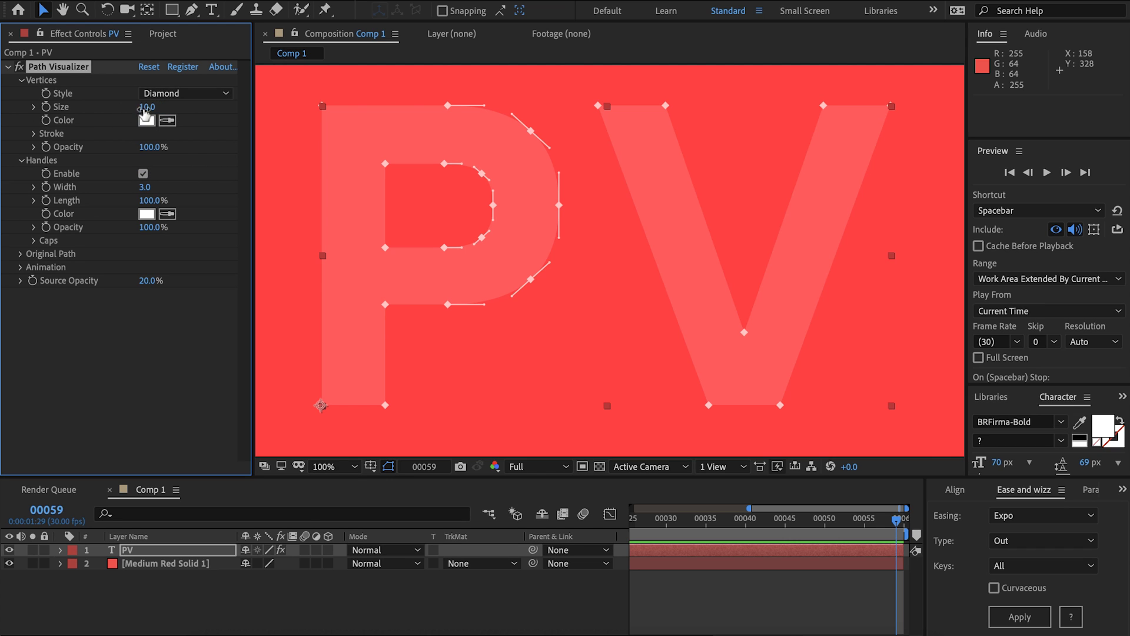
pyautogui.click(146, 120)
pyautogui.write('FFFF00')
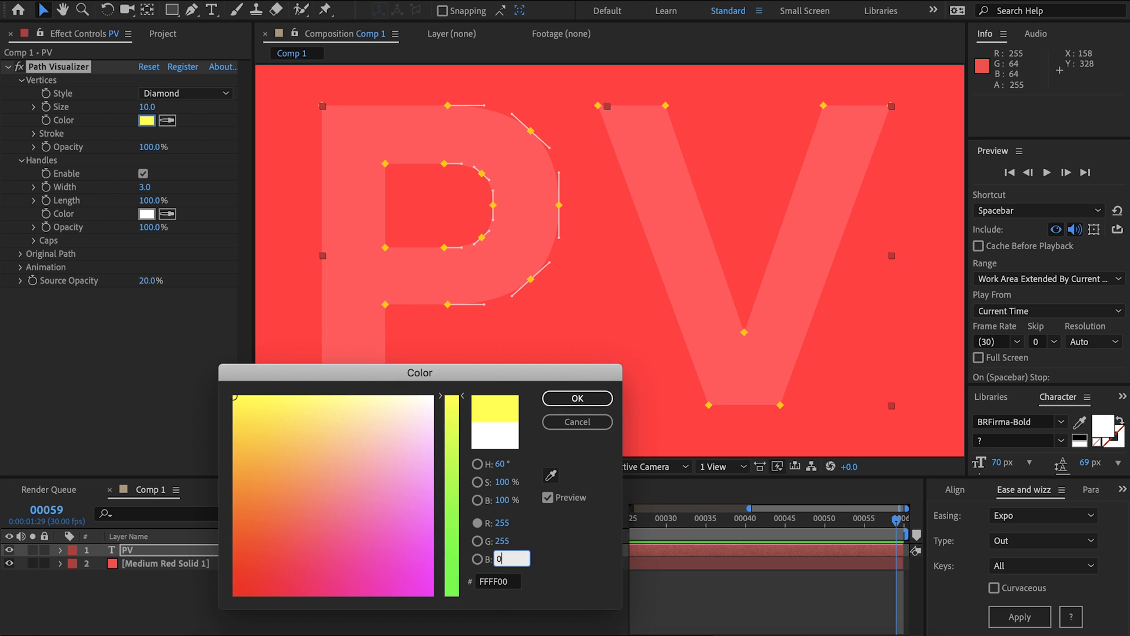
pyautogui.press('Return')
# Give the vertex markers a red stroke sampled from the background, trying width 5 before resetting to 0
pyautogui.click(33, 134)
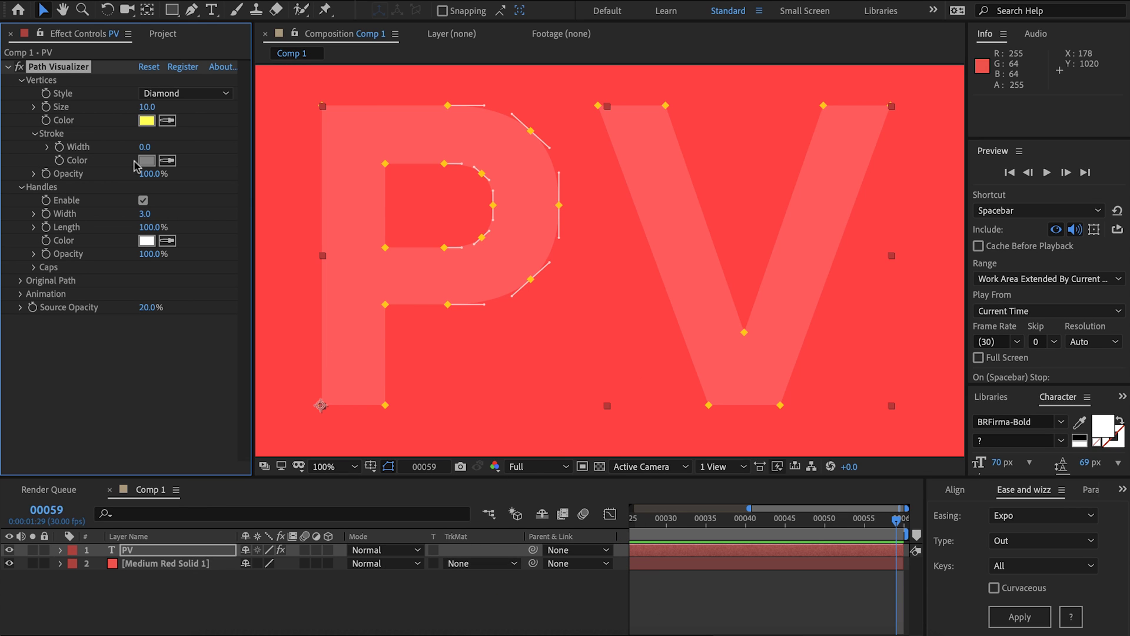
pyautogui.click(145, 147)
pyautogui.write('5')
pyautogui.press('Return')
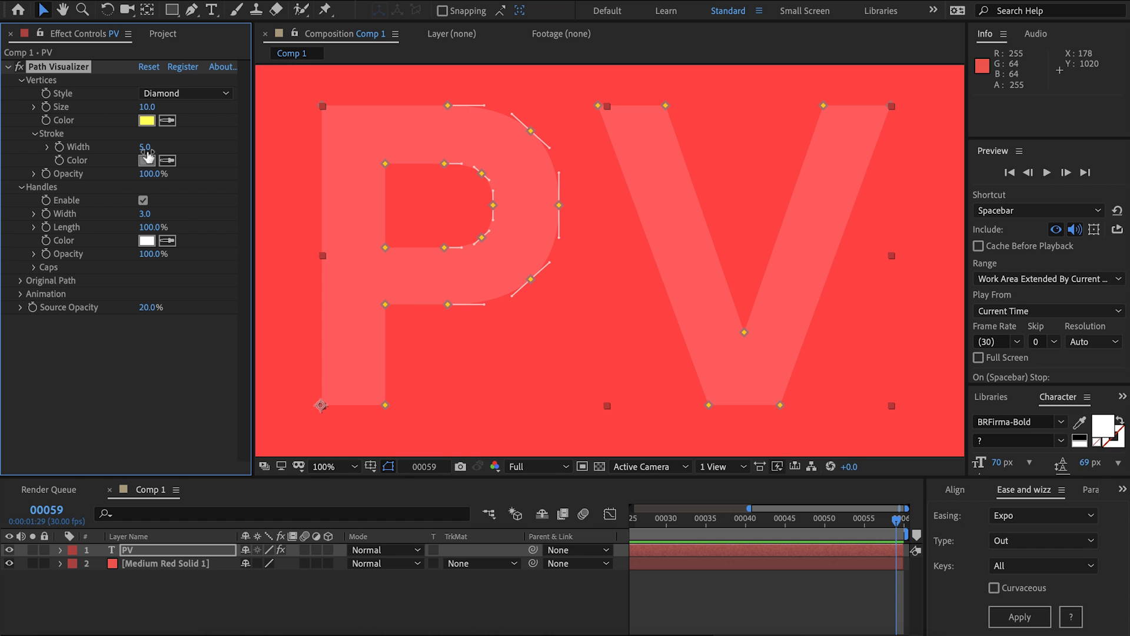
pyautogui.click(167, 161)
pyautogui.click(290, 202)
pyautogui.moveTo(145, 147)
pyautogui.mouseDown()
pyautogui.moveTo(67, 183)
pyautogui.moveTo(105, 176)
pyautogui.mouseUp()
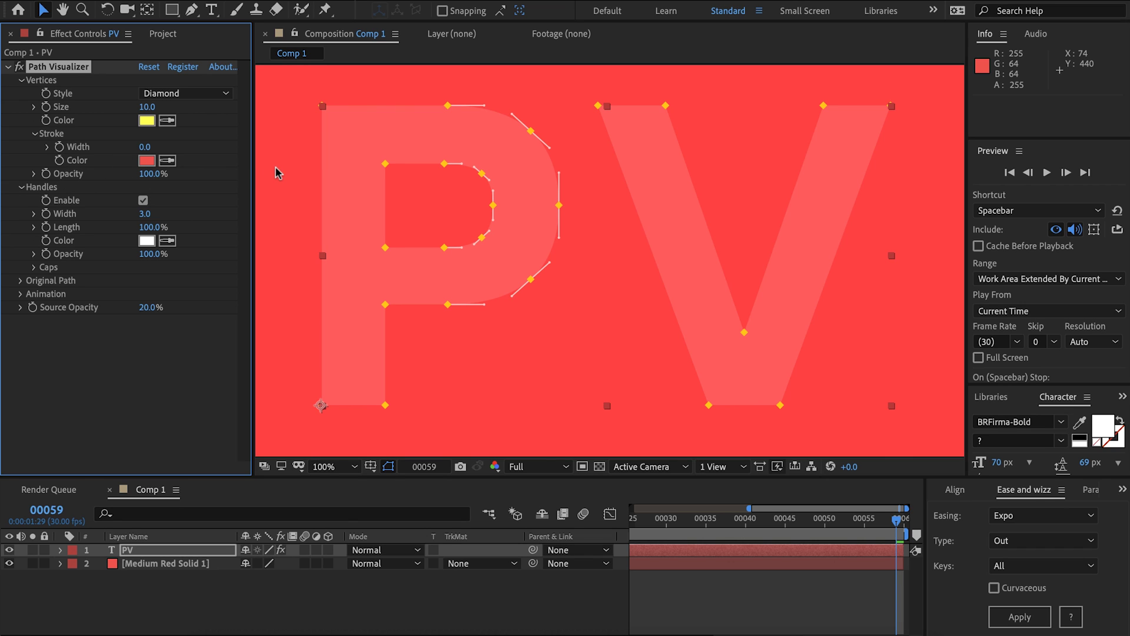
# Set the Handles line Width to 2, keeping Length at 100% after scrubbing it
pyautogui.click(33, 134)
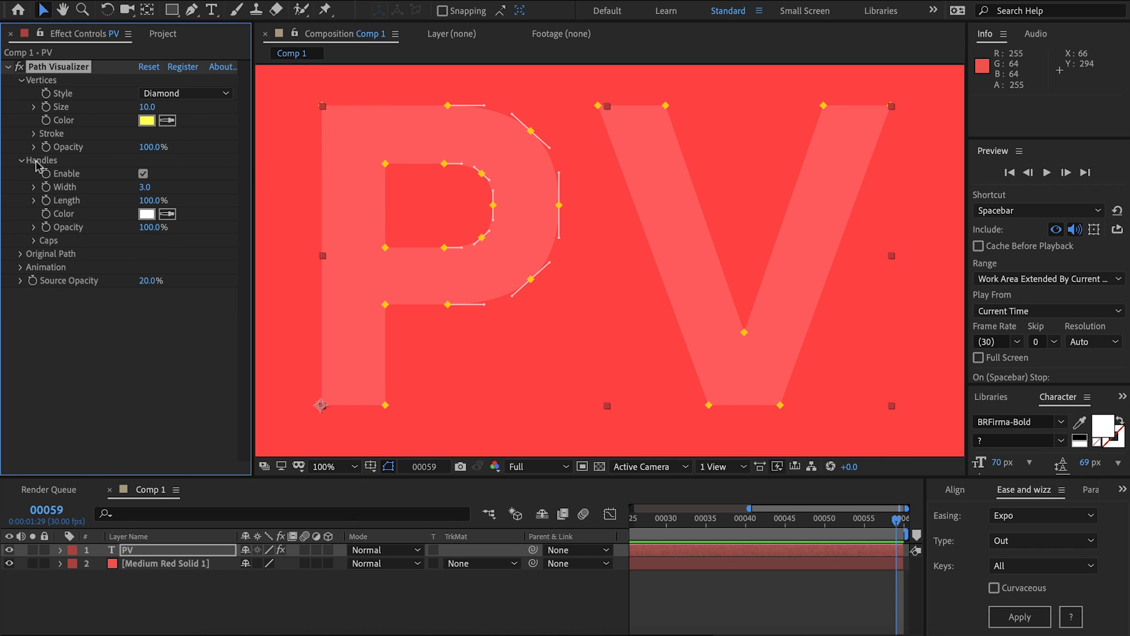
pyautogui.click(143, 174)
pyautogui.moveTo(151, 187); pyautogui.dragTo(147, 192)
pyautogui.click(146, 189)
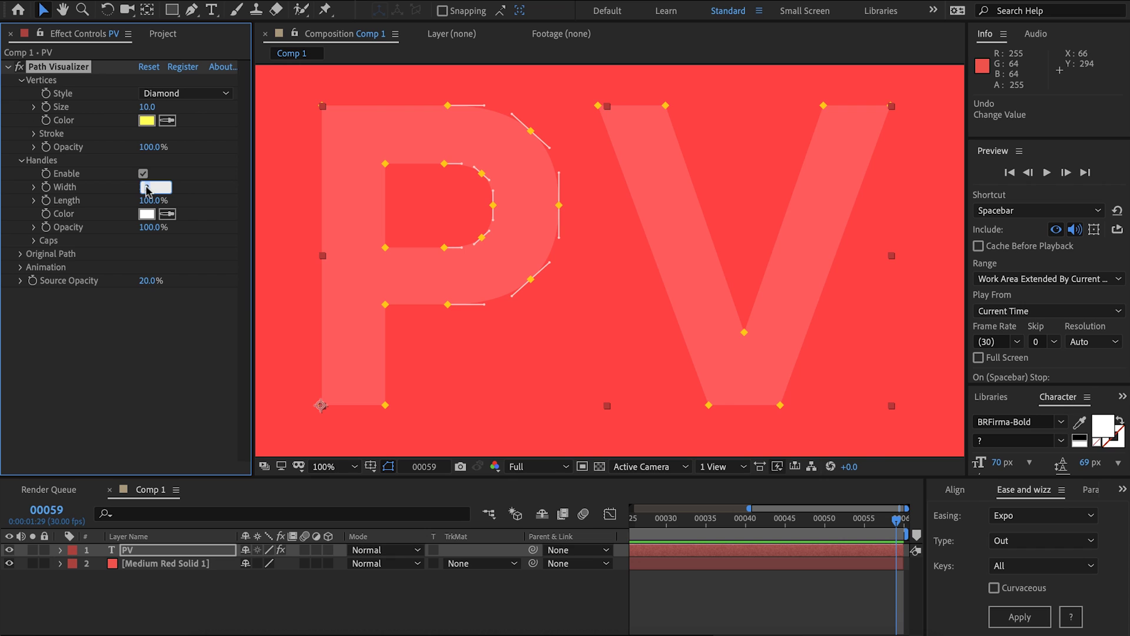
pyautogui.press('Return')
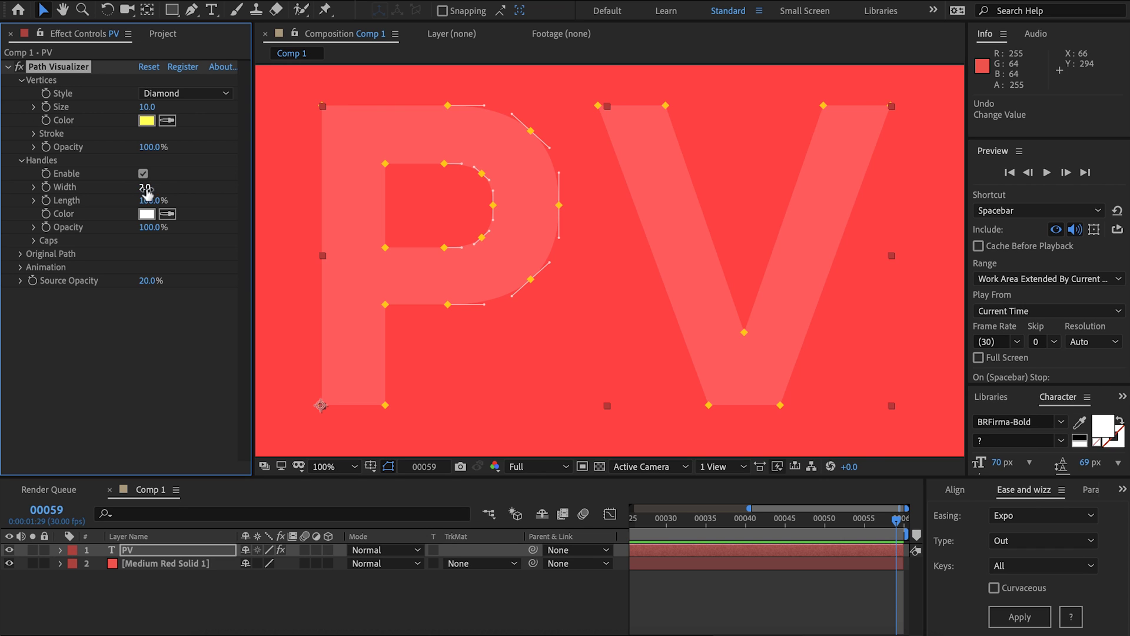
pyautogui.moveTo(148, 201)
pyautogui.mouseDown()
pyautogui.moveTo(242, 186)
pyautogui.moveTo(143, 194)
pyautogui.mouseUp()
# Keep Circle caps on the handle ends after trying None, and scrub their size to 5
pyautogui.click(33, 241)
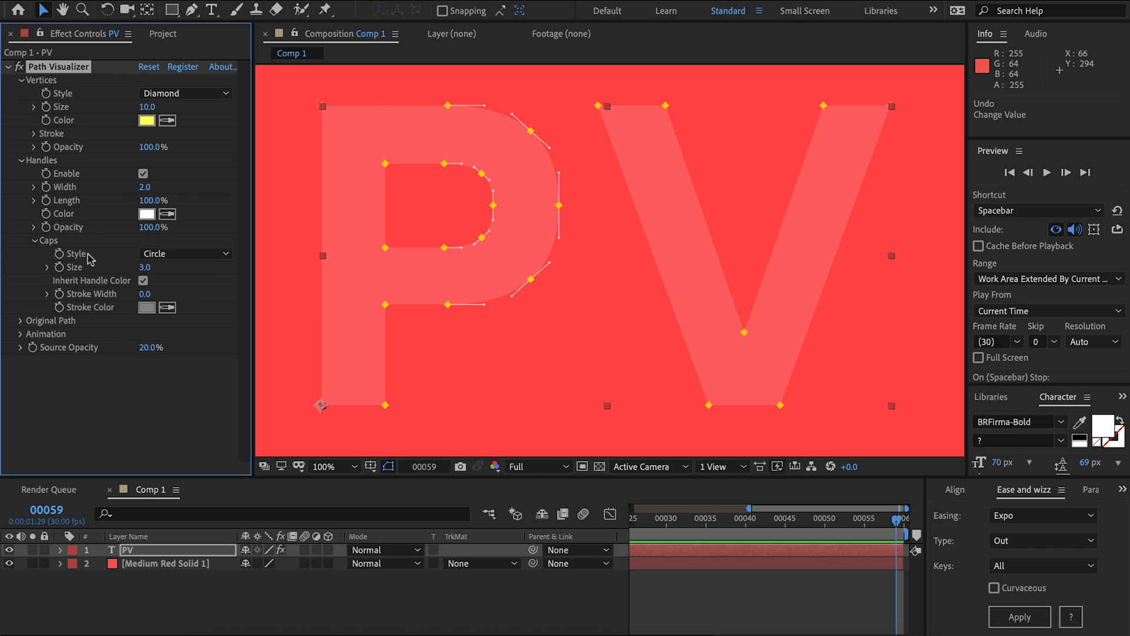
pyautogui.click(155, 254)
pyautogui.click(158, 272)
pyautogui.click(182, 254)
pyautogui.click(175, 294)
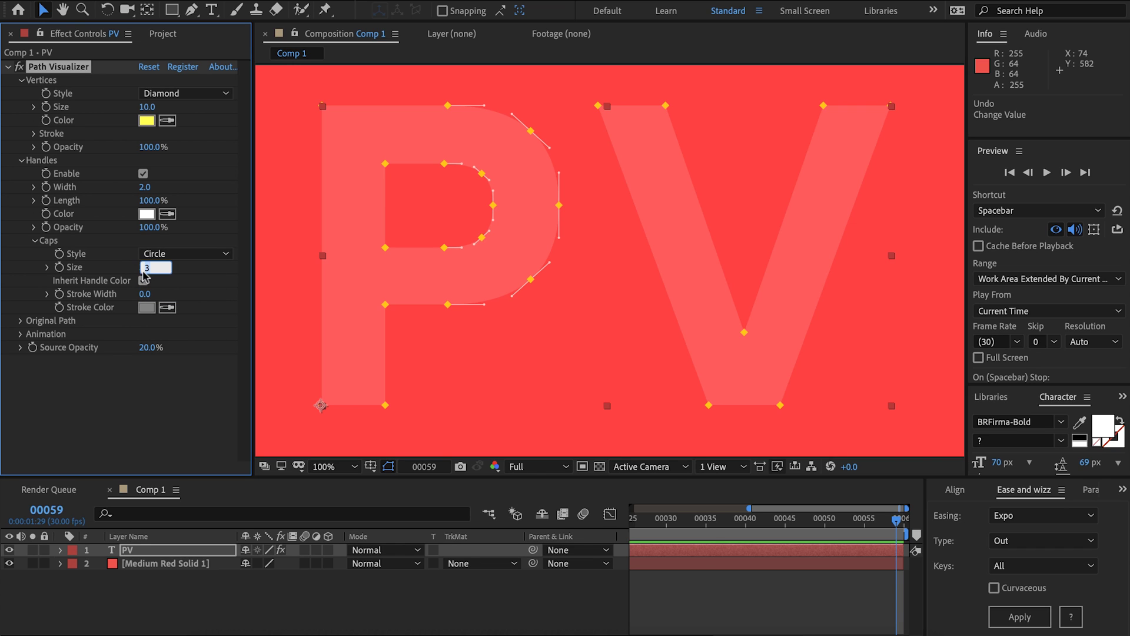
pyautogui.moveTo(145, 267); pyautogui.dragTo(155, 268)
# Try a separate cap colour and stroke width 3, then revert to inherited colour and width 0
pyautogui.click(143, 280)
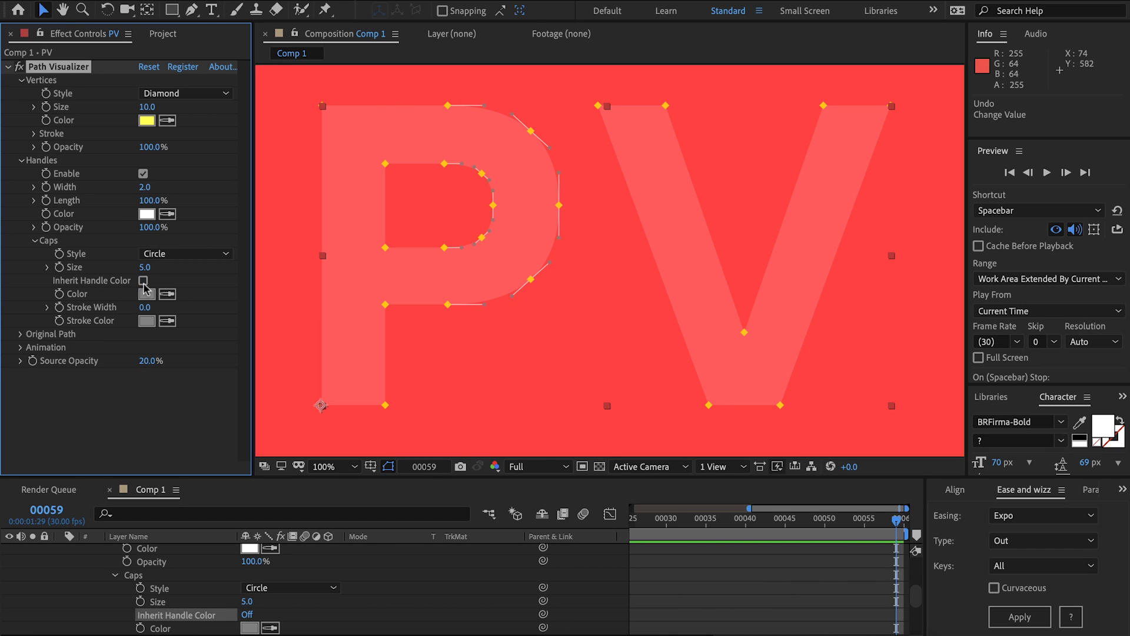
pyautogui.click(143, 281)
pyautogui.click(147, 295)
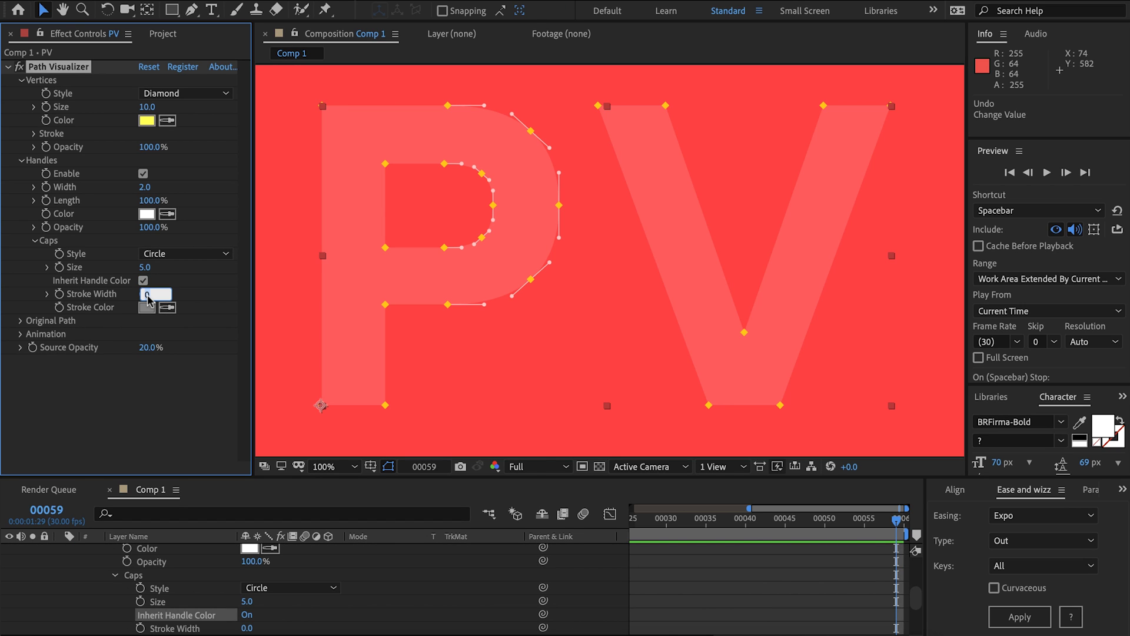
pyautogui.write('3')
pyautogui.press('Return')
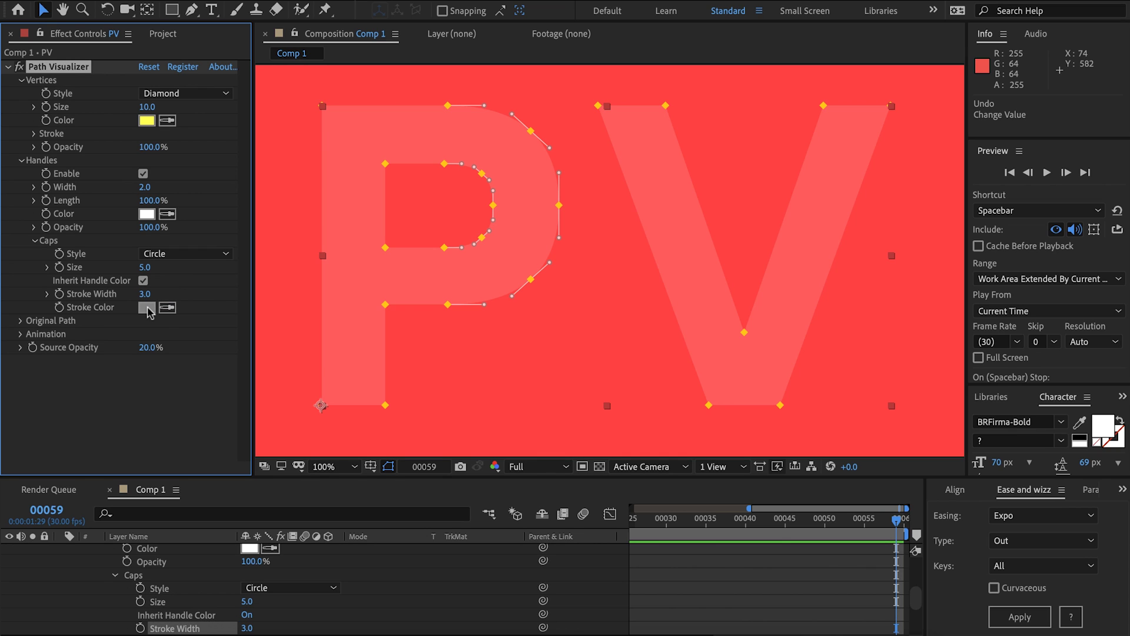
pyautogui.hotkey('ctrl', 'z')
pyautogui.click(34, 241)
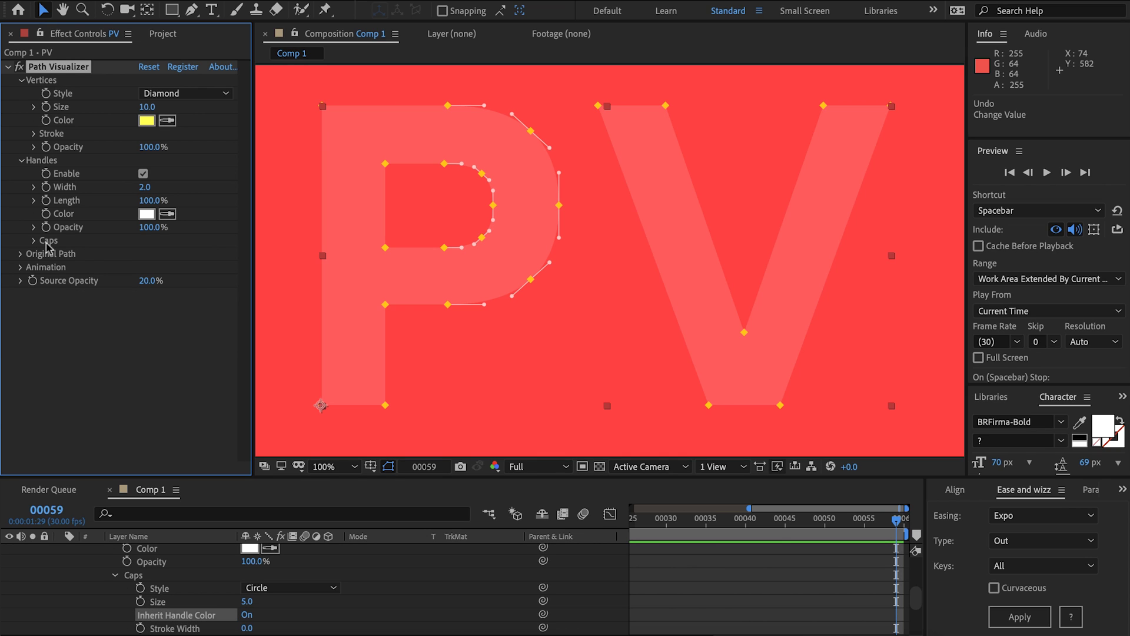
# Turn on the Original Path outline for the PV letters
pyautogui.click(21, 255)
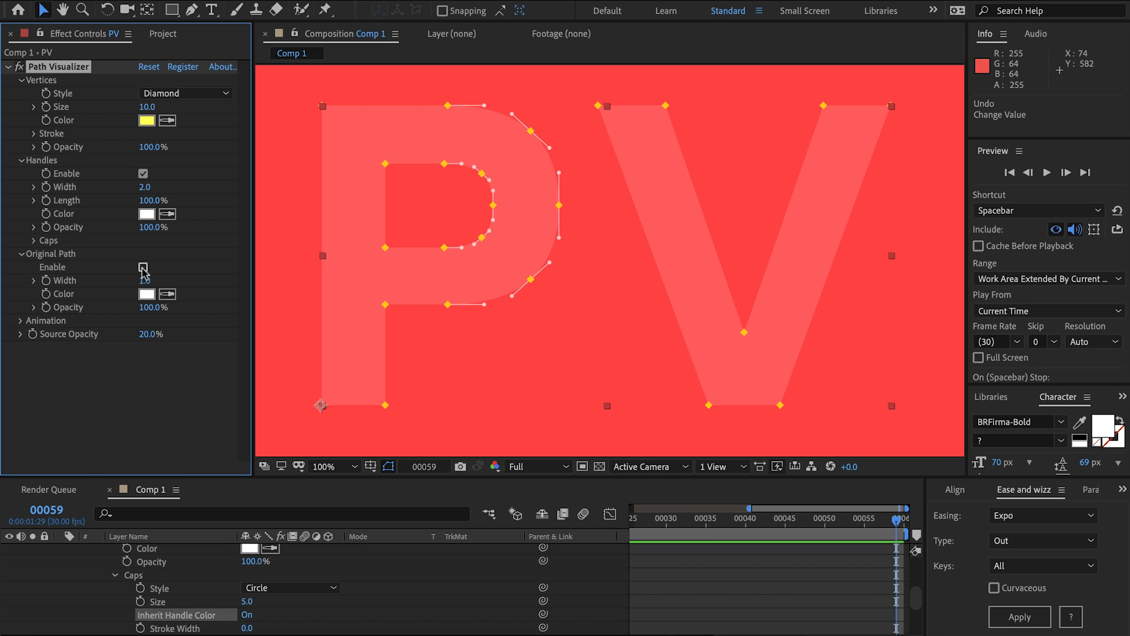
pyautogui.click(143, 268)
pyautogui.click(346, 280)
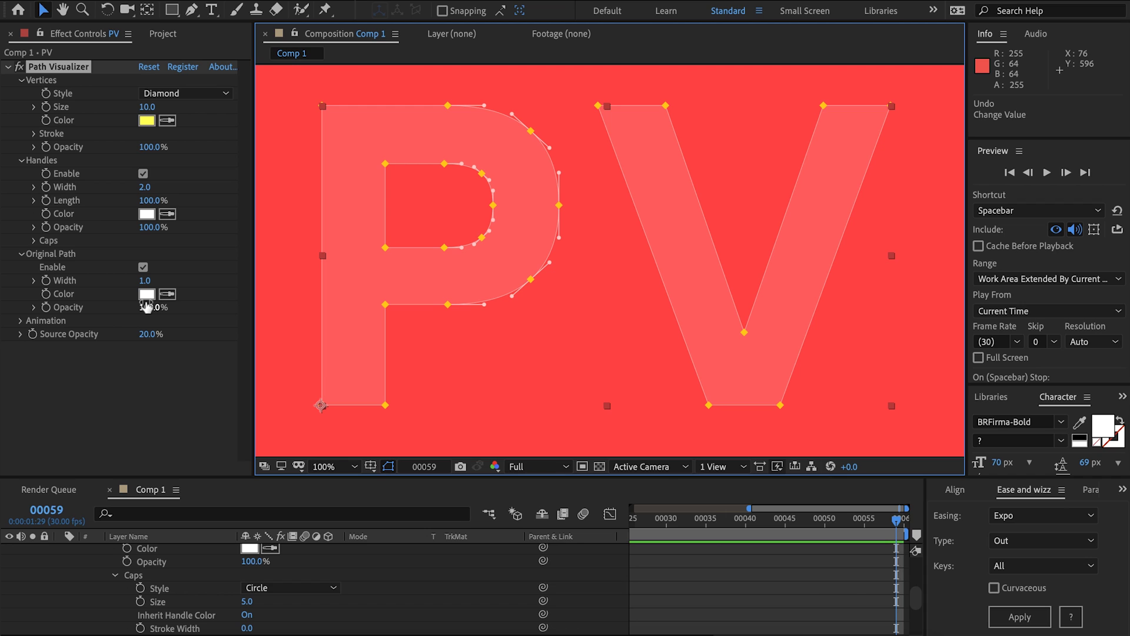
pyautogui.click(21, 255)
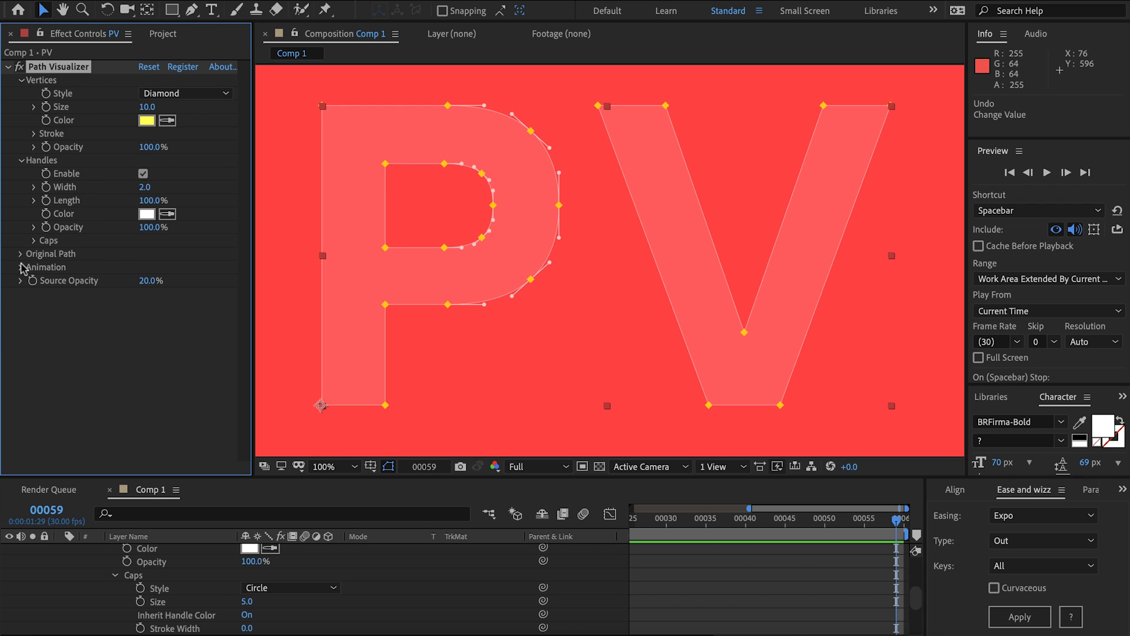
# Enable Animation, keyframe Completion at 0% on frame 0, and preview the path drawing
pyautogui.click(22, 267)
pyautogui.click(142, 281)
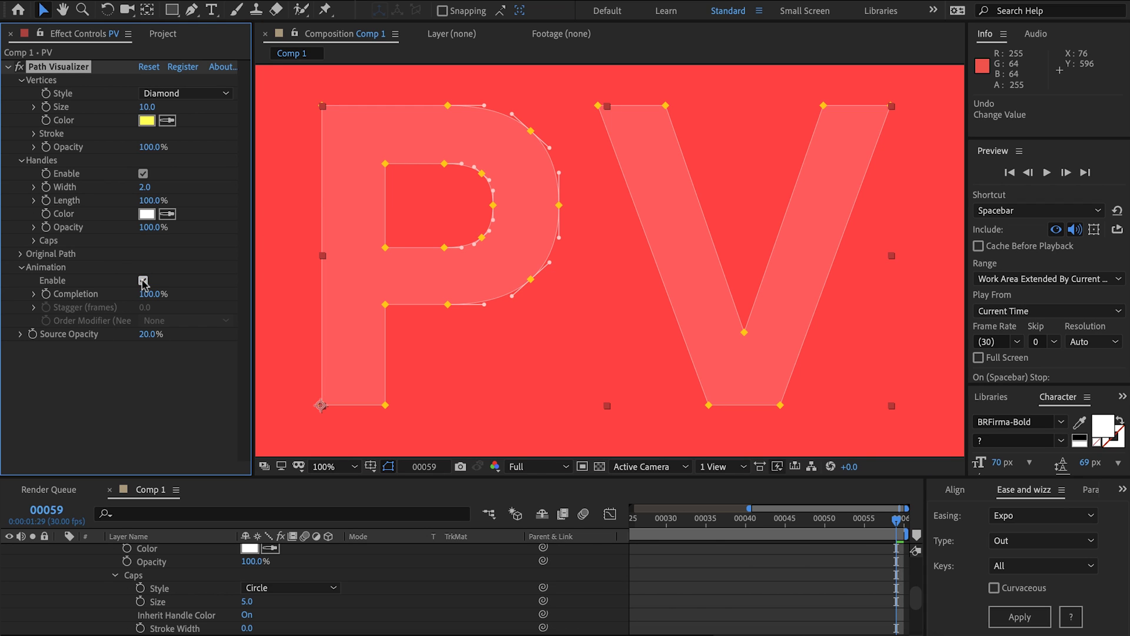
pyautogui.click(46, 294)
pyautogui.press('Home')
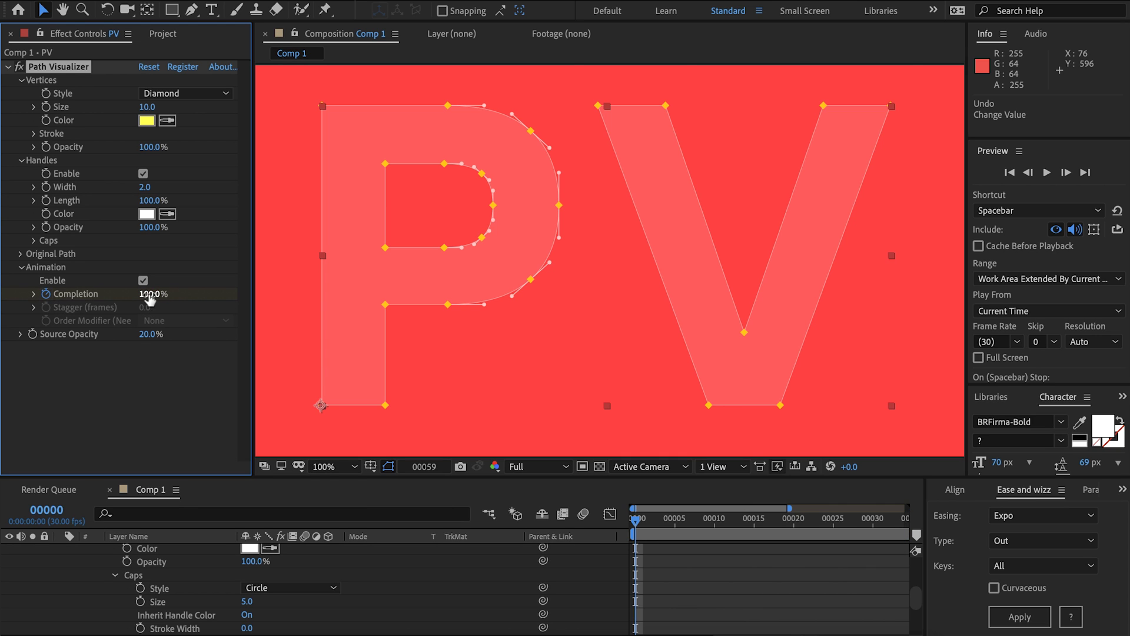
pyautogui.click(150, 295)
pyautogui.write('0')
pyautogui.press('Return')
pyautogui.press('u')
pyautogui.press('space')
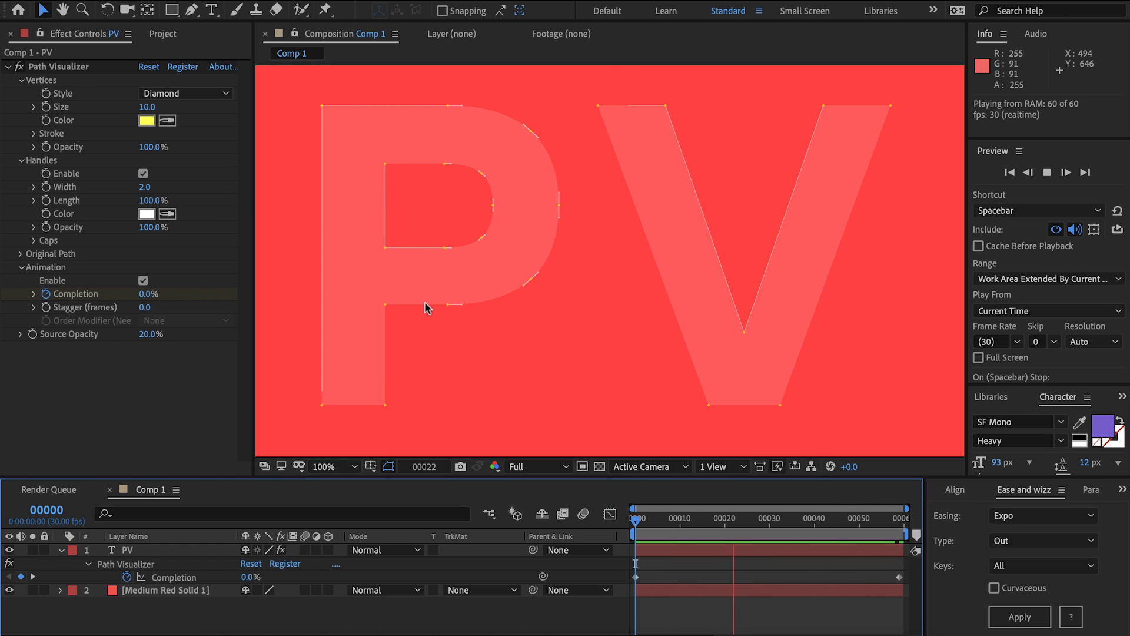
# Stop the original path outline animating and move the final Completion keyframe to about frame 30
pyautogui.click(19, 254)
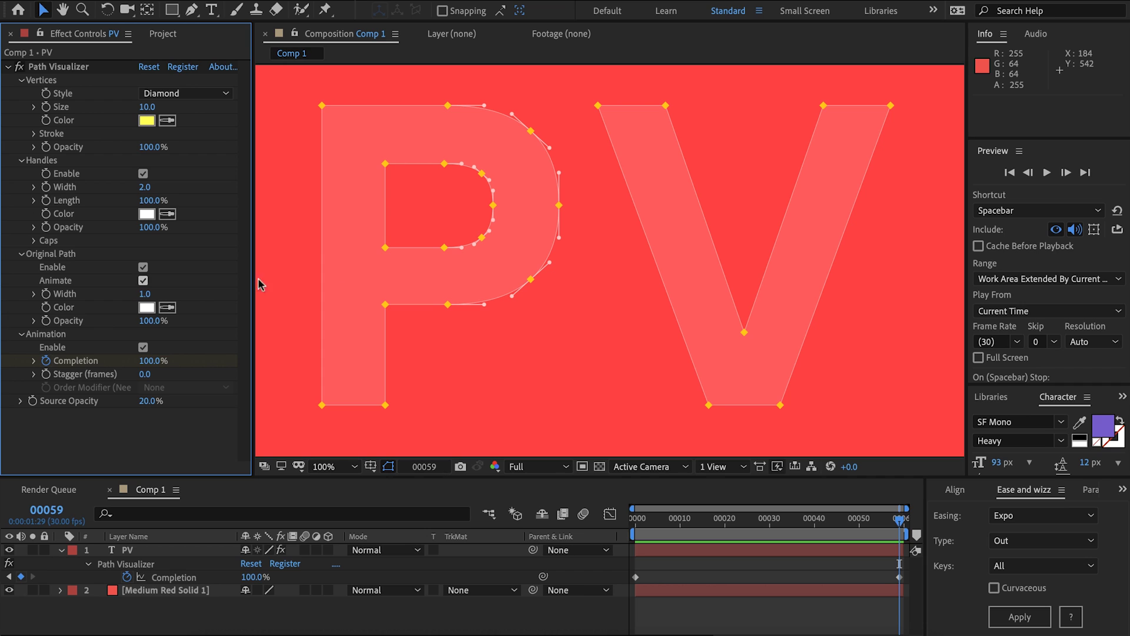
pyautogui.click(371, 263)
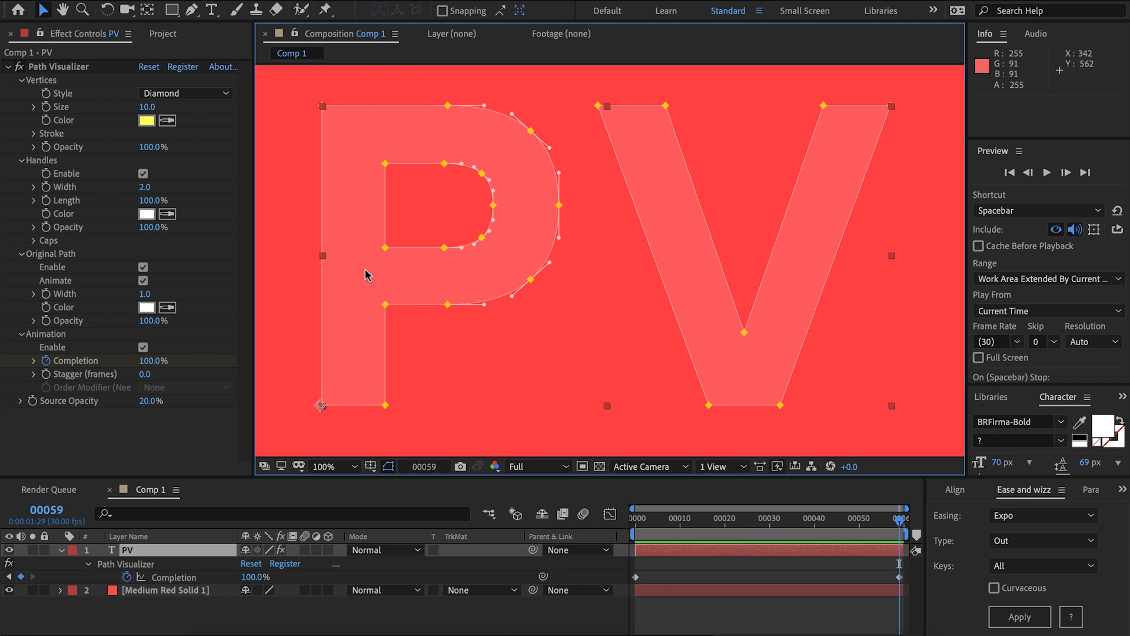
pyautogui.click(143, 280)
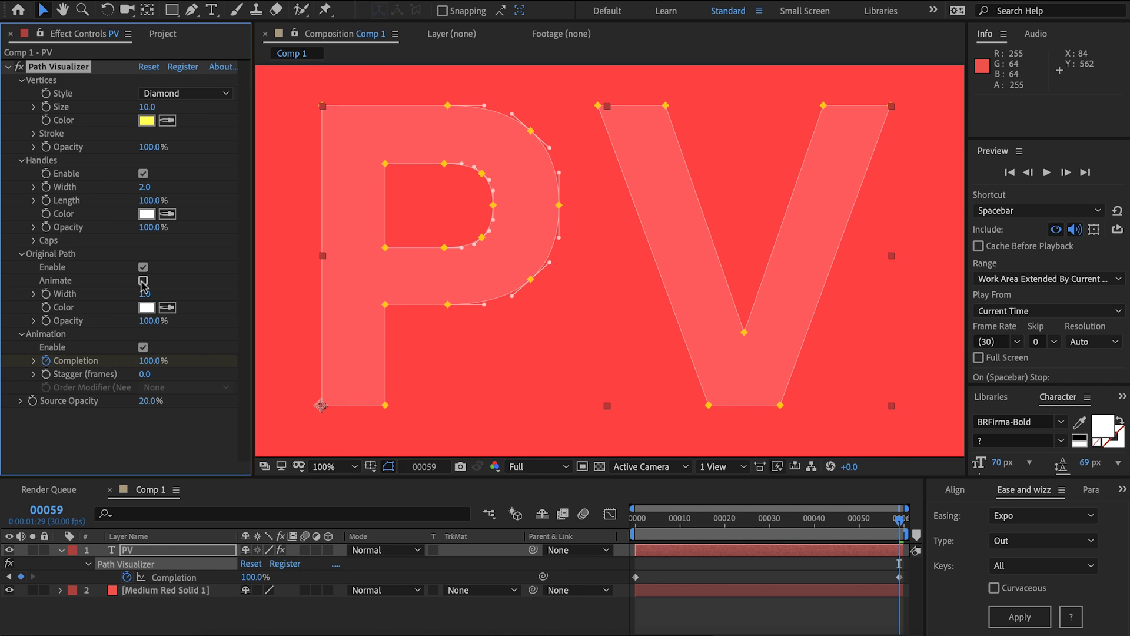
pyautogui.click(22, 254)
pyautogui.moveTo(899, 579); pyautogui.dragTo(770, 585)
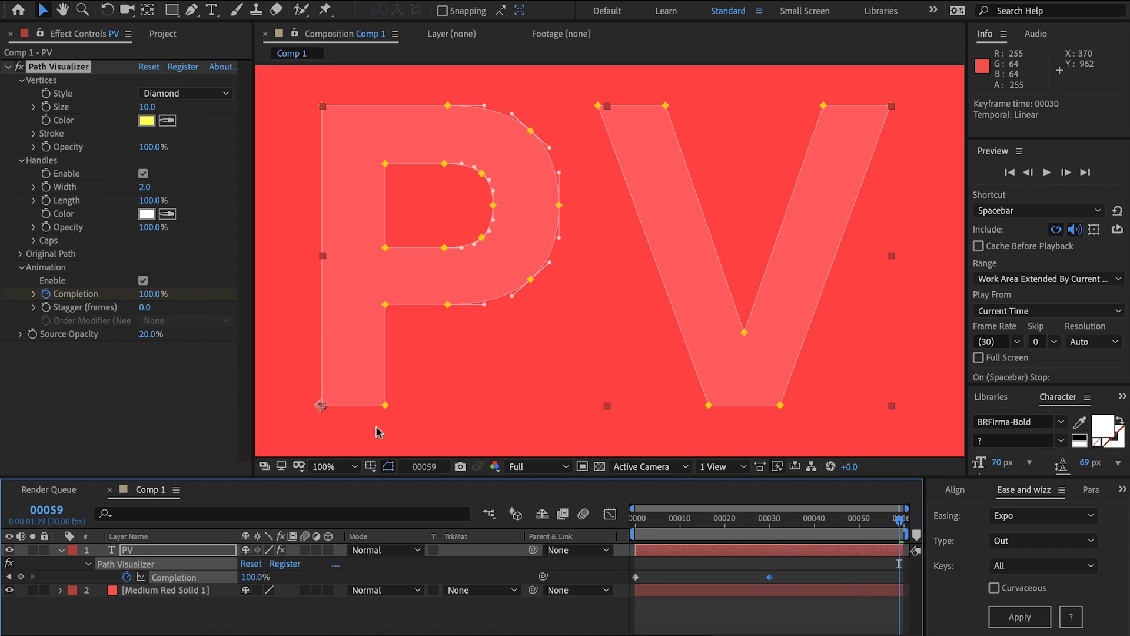
# Set Stagger to 2 frames, apply Expo Out easing via Ease and Wizz, then preview
pyautogui.click(142, 307)
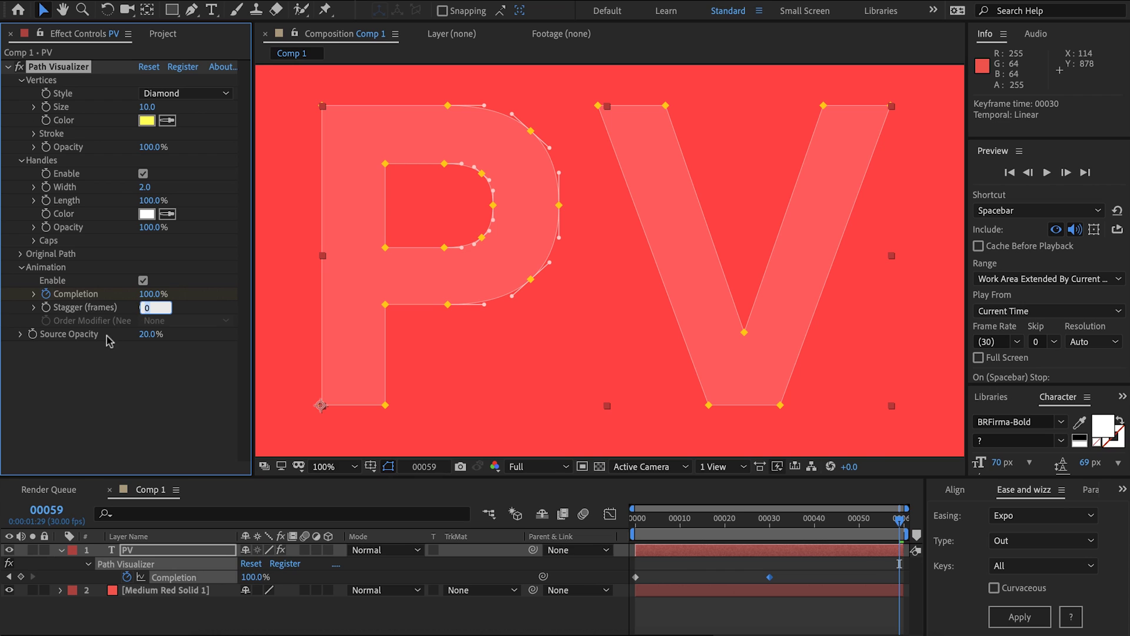
pyautogui.write('2')
pyautogui.press('Return')
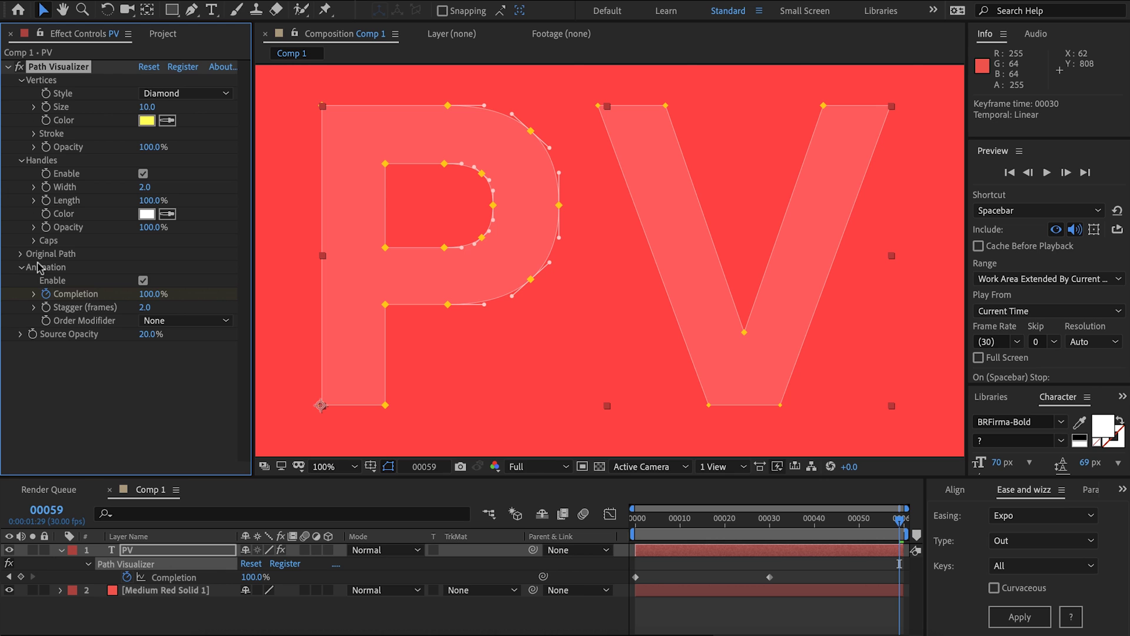
pyautogui.moveTo(733, 577); pyautogui.dragTo(792, 586)
pyautogui.click(1034, 614)
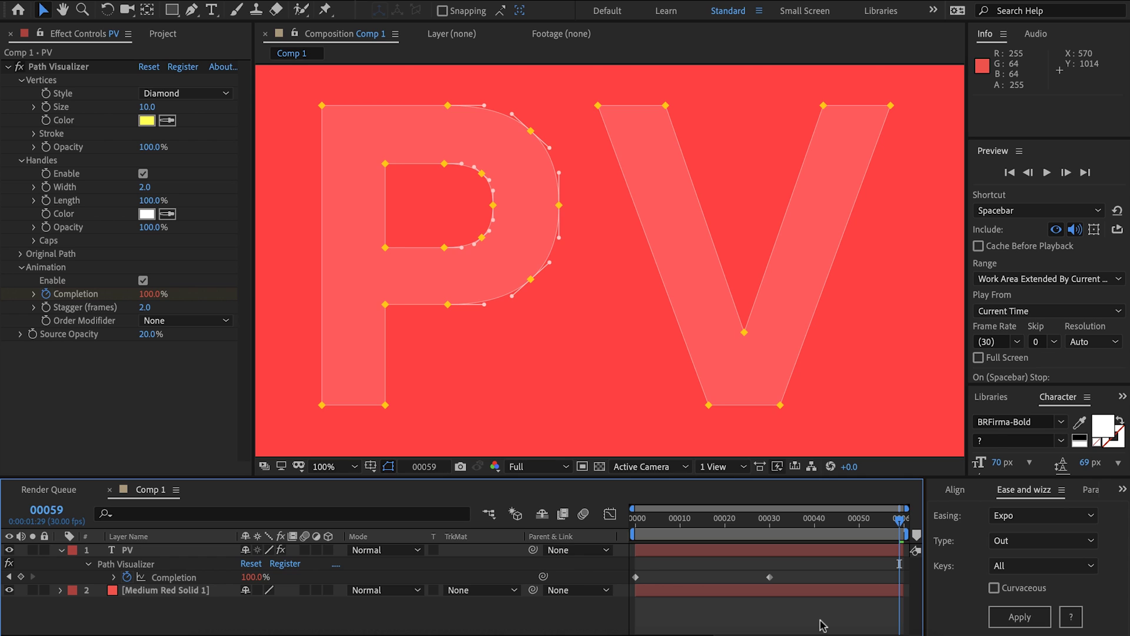
pyautogui.press('space')
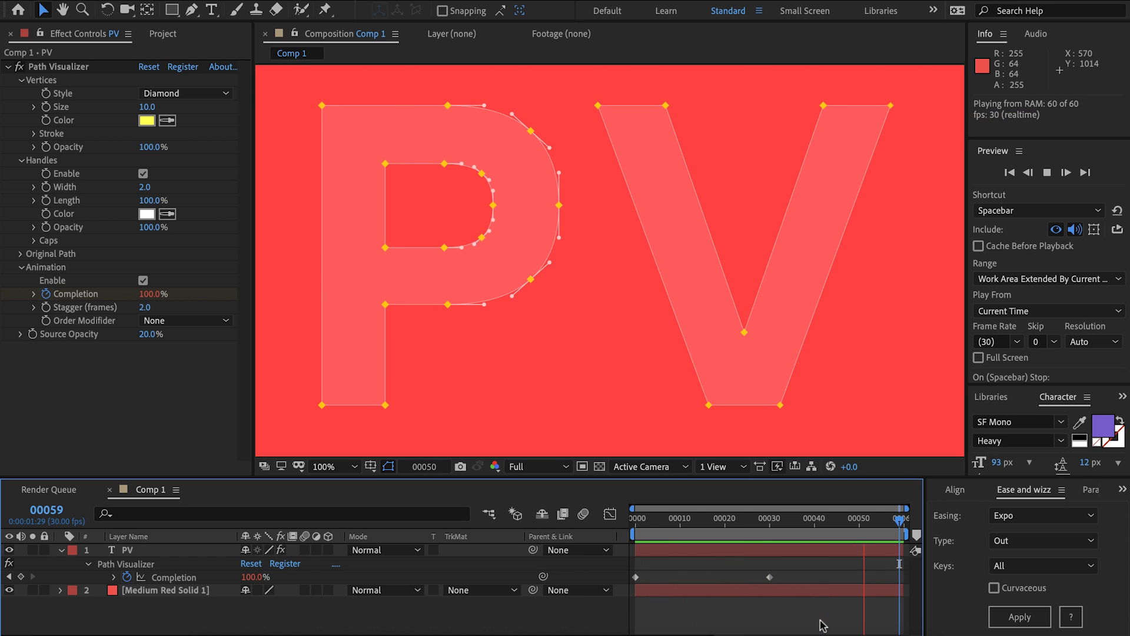
# Preview the reveal with Order Modifier Reverse, try Random, then revert to None
pyautogui.press('space')
pyautogui.click(177, 320)
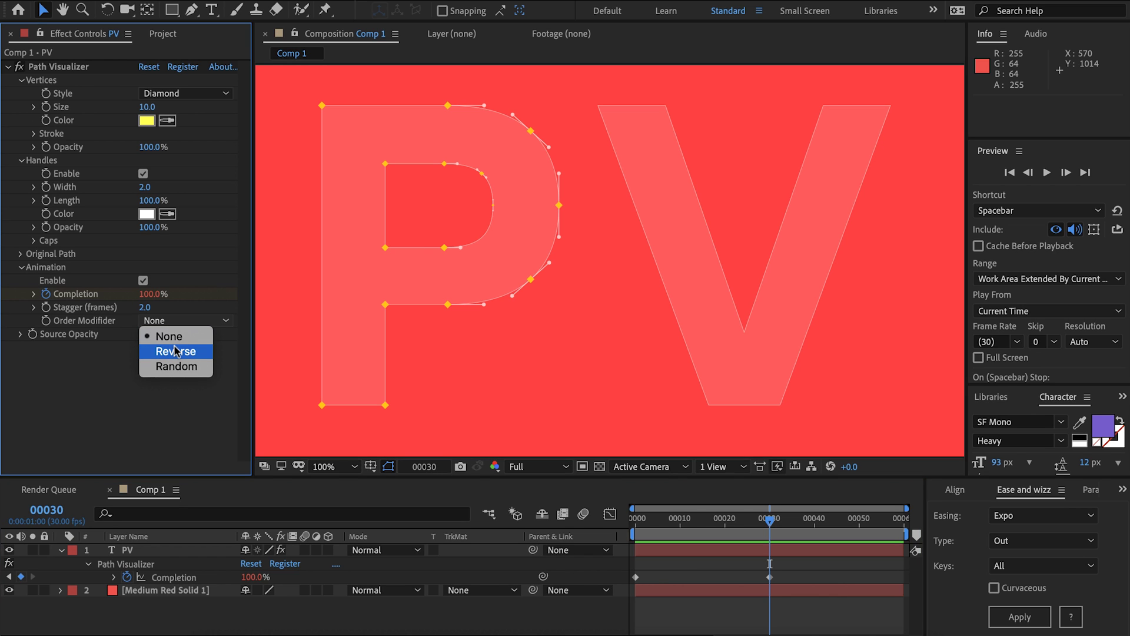
pyautogui.click(175, 351)
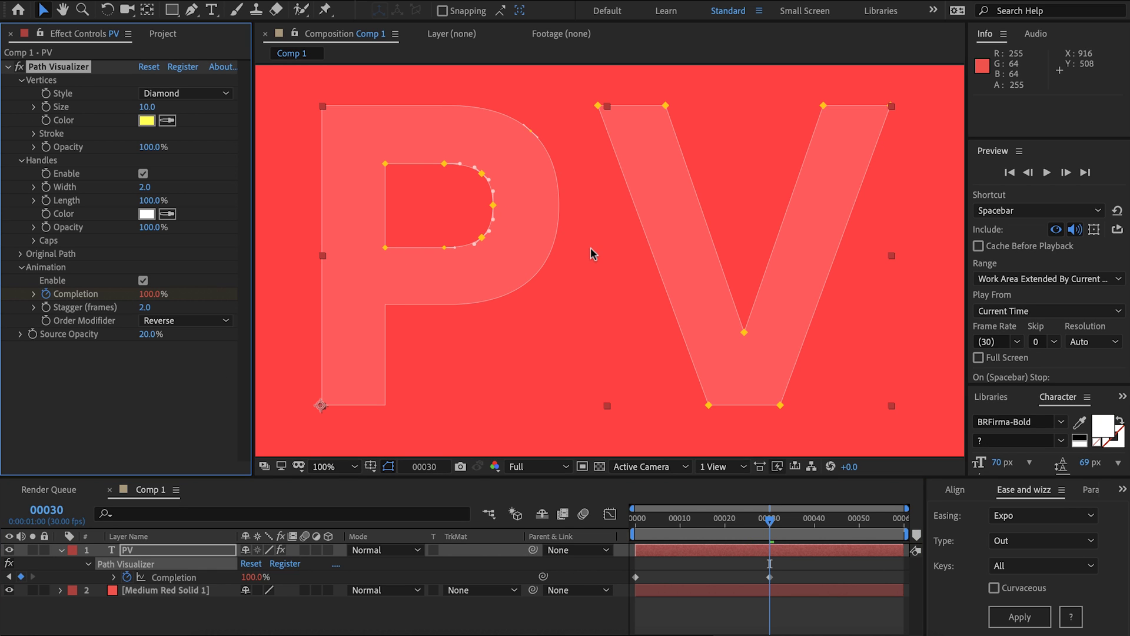
pyautogui.press('Home')
pyautogui.press('space')
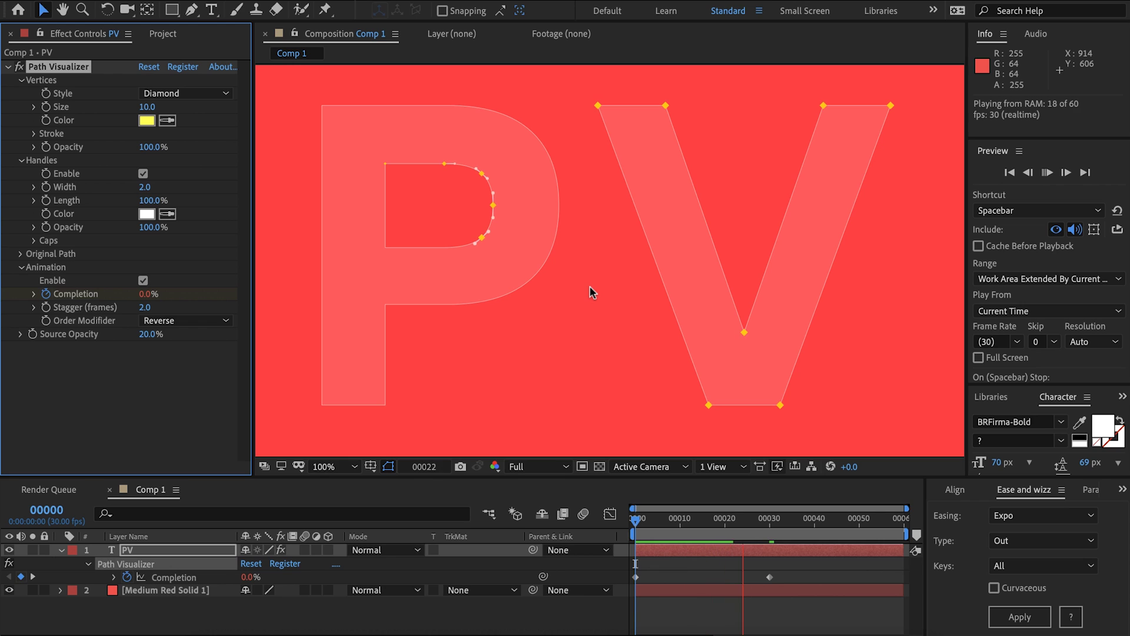
pyautogui.press('space')
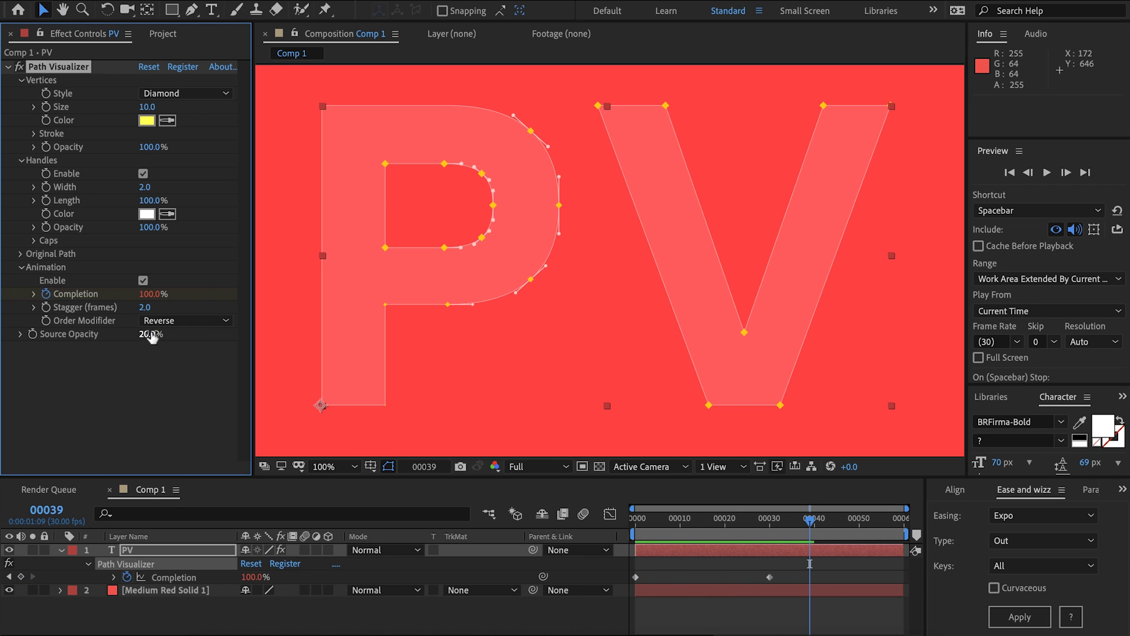
pyautogui.click(156, 321)
pyautogui.click(158, 365)
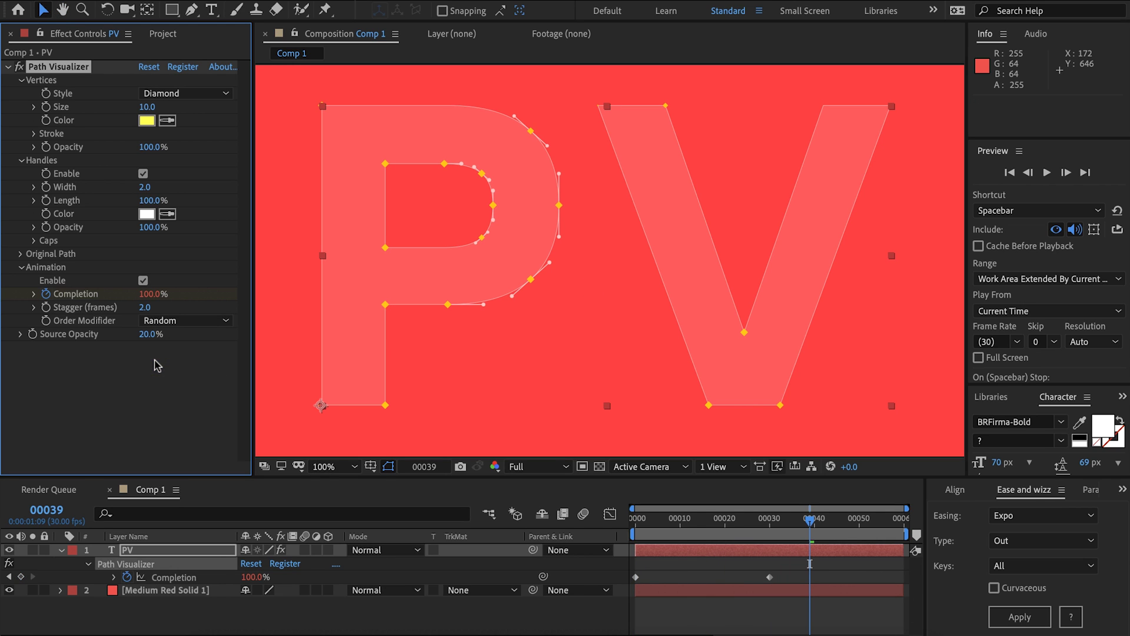
pyautogui.hotkey('ctrl', 'z')
# Keyframe PV's Scale at 1555.9% on frame 59 and 0% on frame 0, then preview
pyautogui.press('u')
pyautogui.press('u')
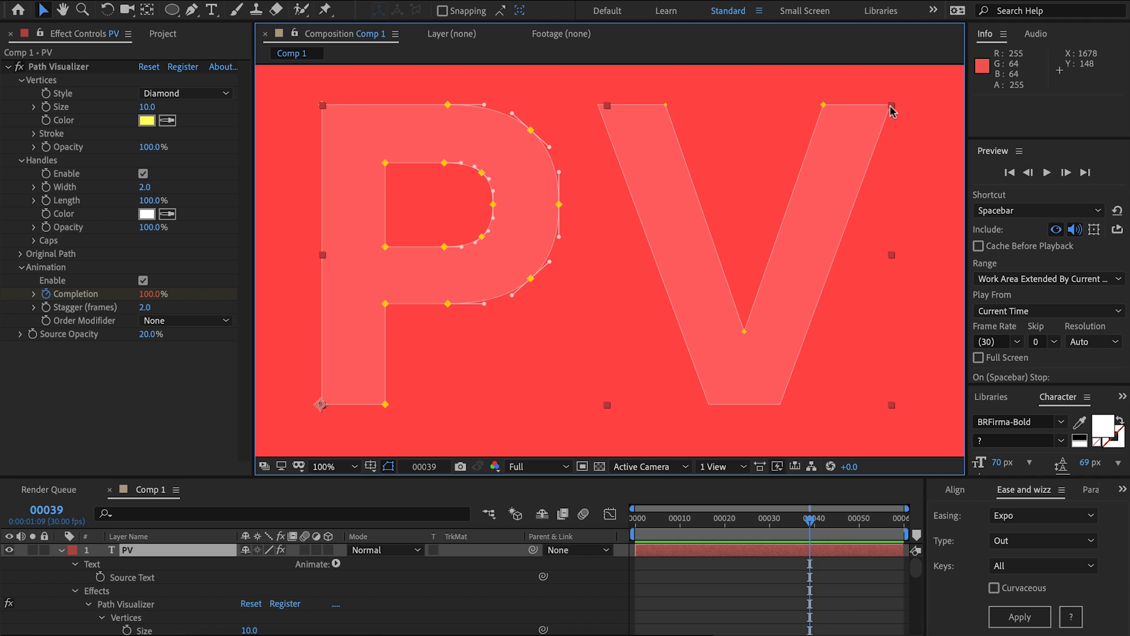
pyautogui.moveTo(888, 112); pyautogui.dragTo(884, 145)
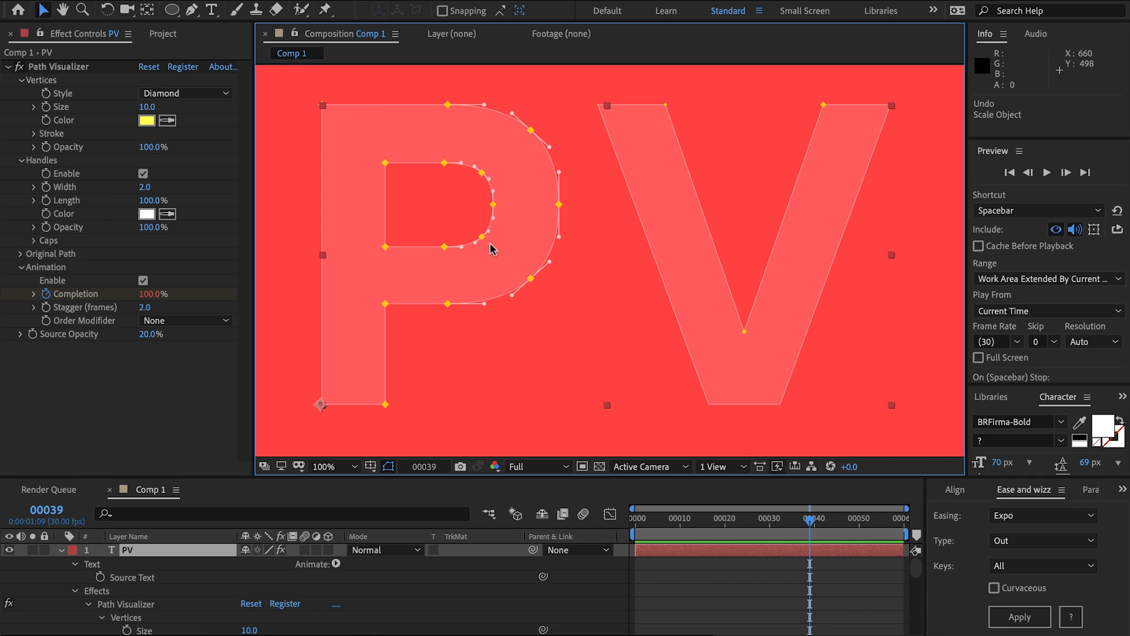
pyautogui.press('End')
pyautogui.press('s')
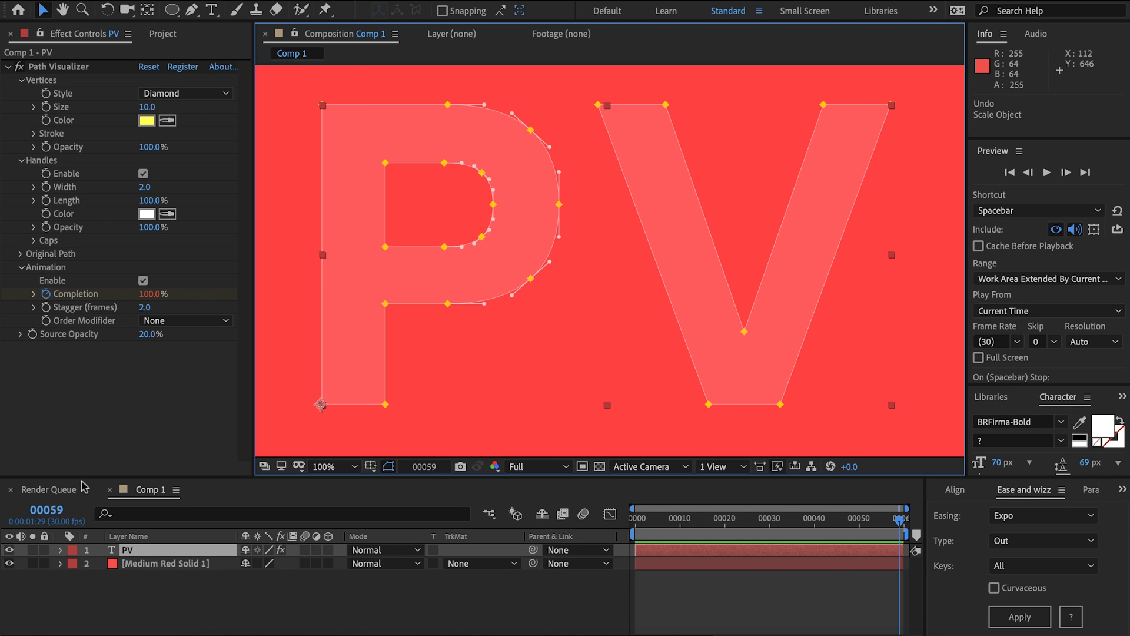
pyautogui.click(99, 564)
pyautogui.press('Home')
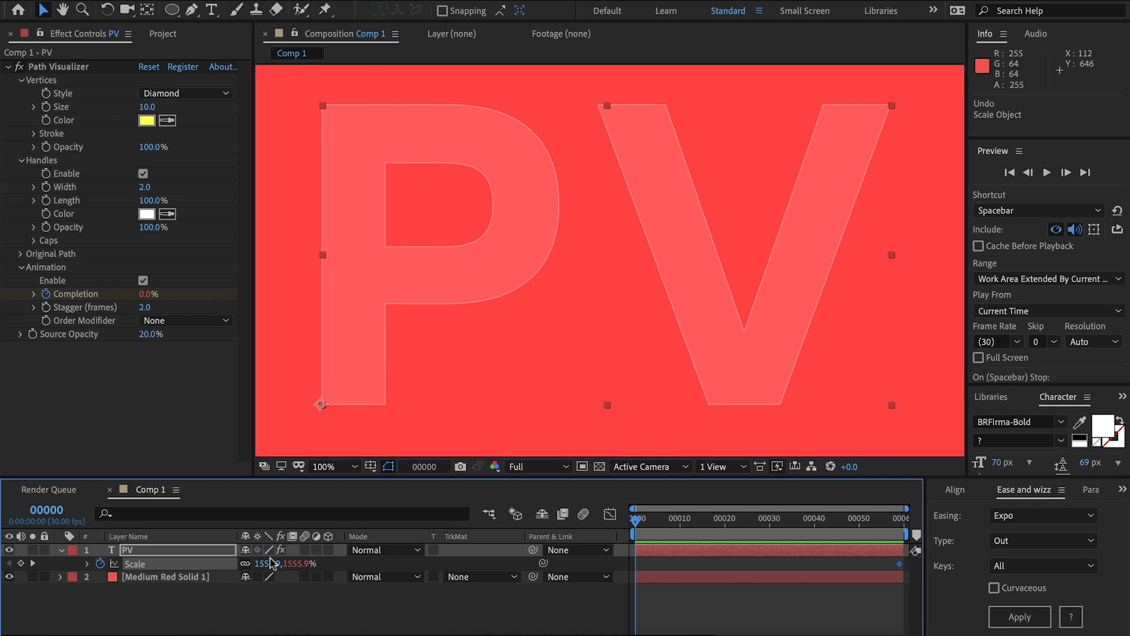
pyautogui.click(264, 563)
pyautogui.write('0')
pyautogui.press('Return')
pyautogui.press('space')
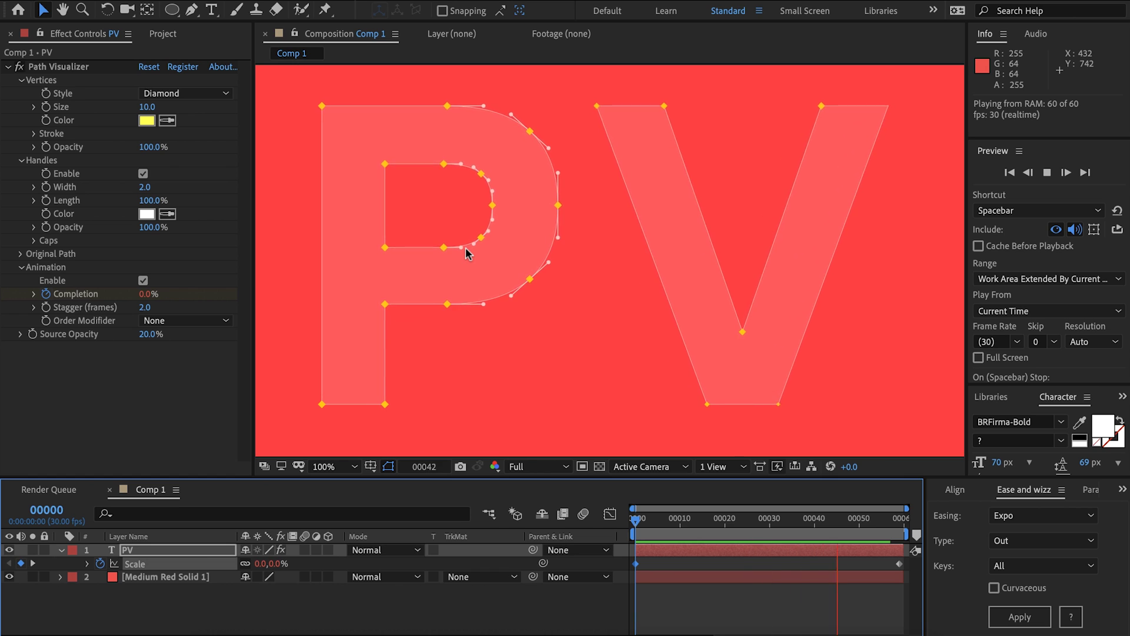
pyautogui.press('space')
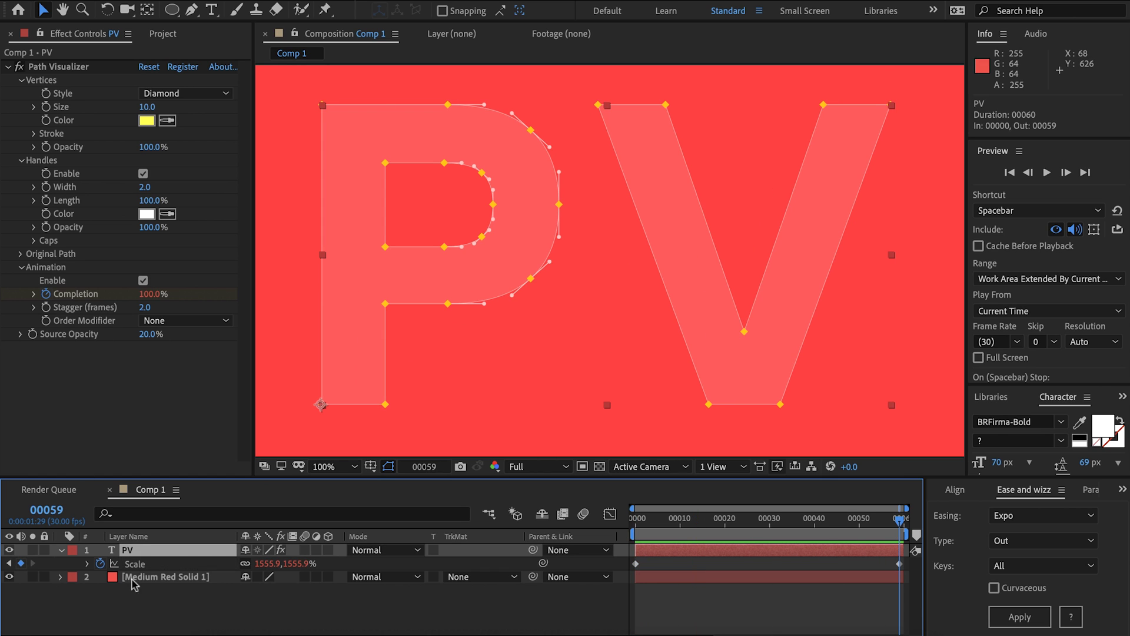
pyautogui.click(48, 560)
# Create a Dark Gray Solid 3 layer and apply Path Visualizer to it via the 'vis' search
pyautogui.click(61, 550)
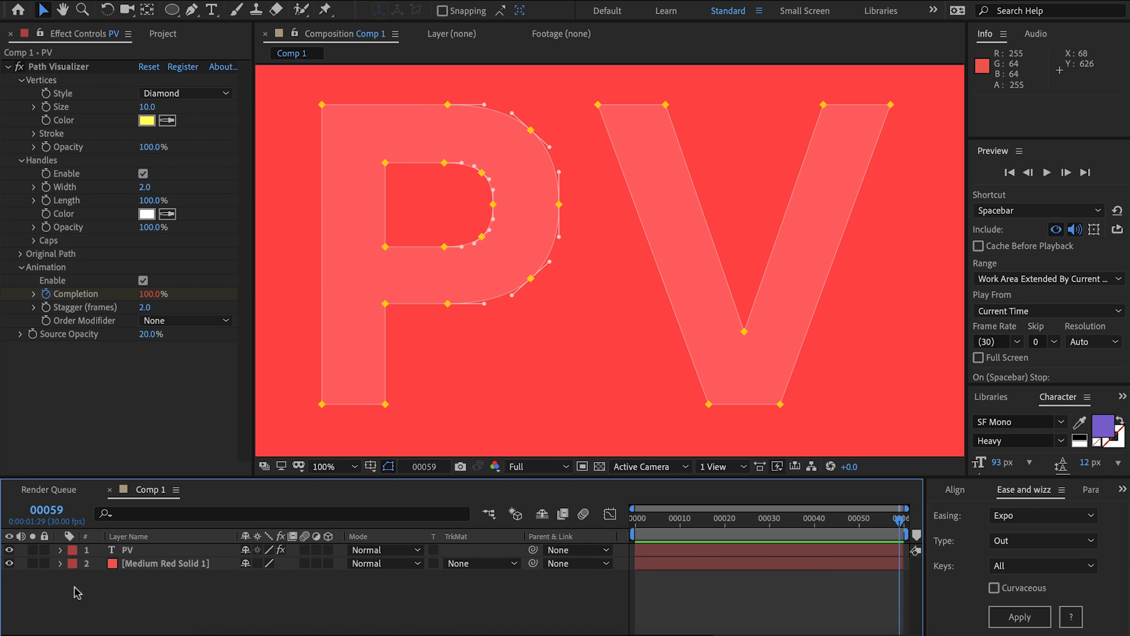
pyautogui.hotkey('ctrl', 'y')
pyautogui.press('Return')
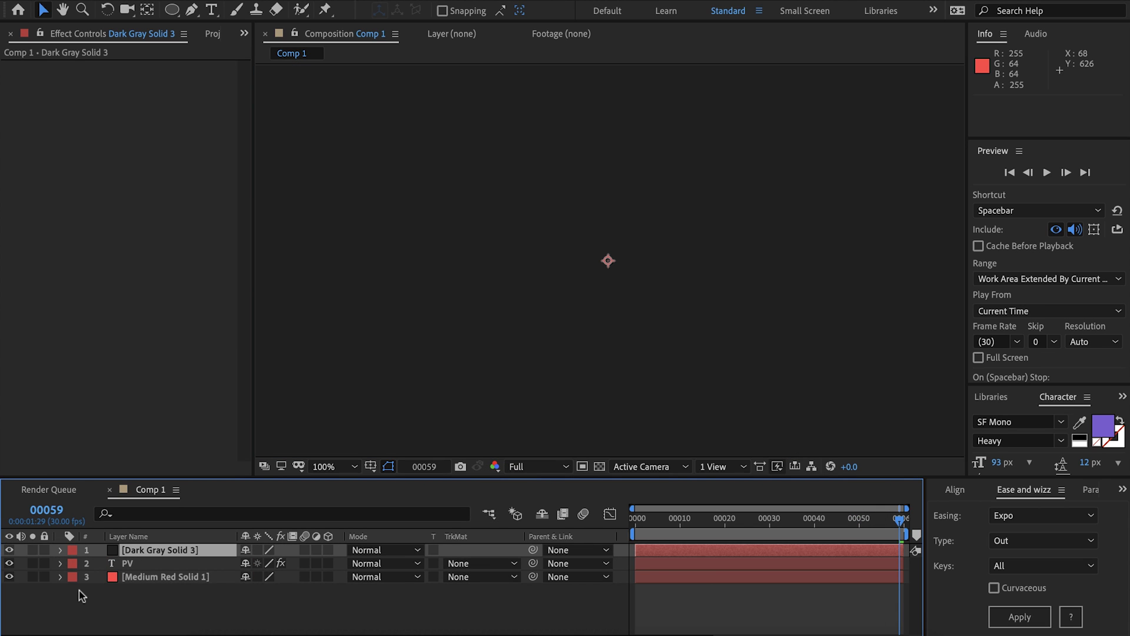
pyautogui.hotkey('ctrl', 'space')
pyautogui.write('vis')
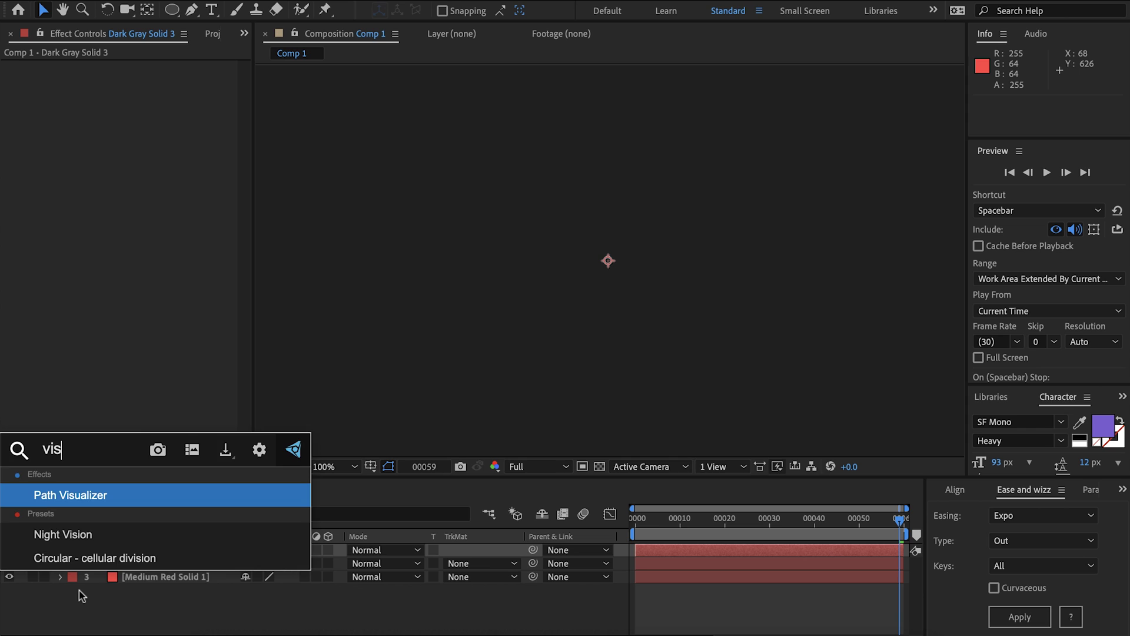
pyautogui.press('Return')
pyautogui.scroll(-1, 313, 391)
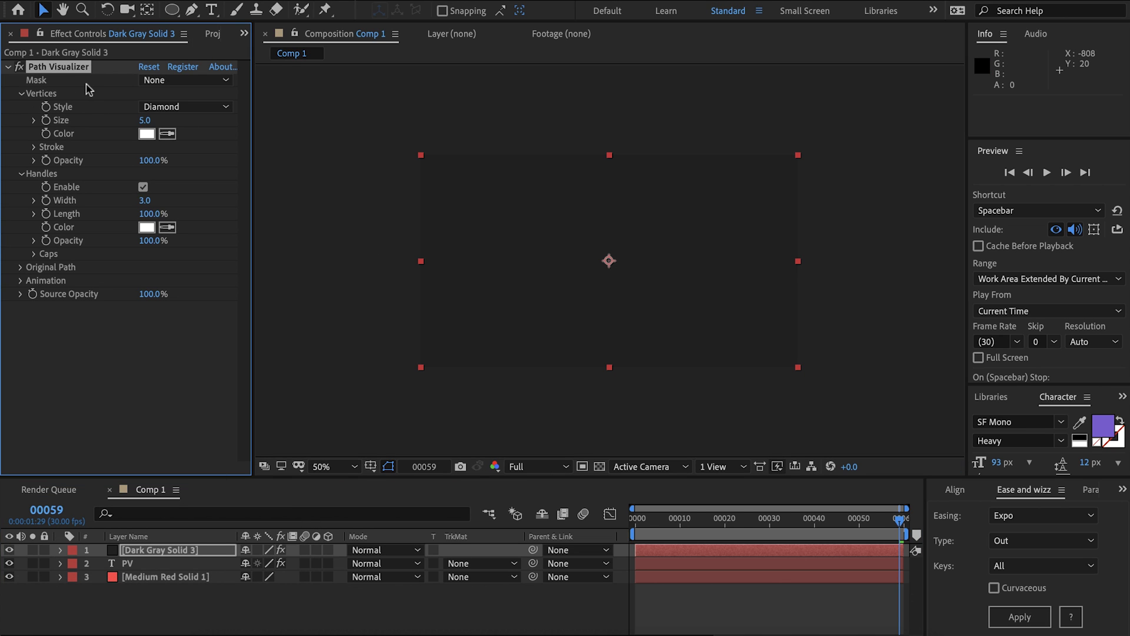
# Draw an ellipse Mask 1 on the solid, set its mode to None, and link Path Visualizer to it
pyautogui.click(172, 9)
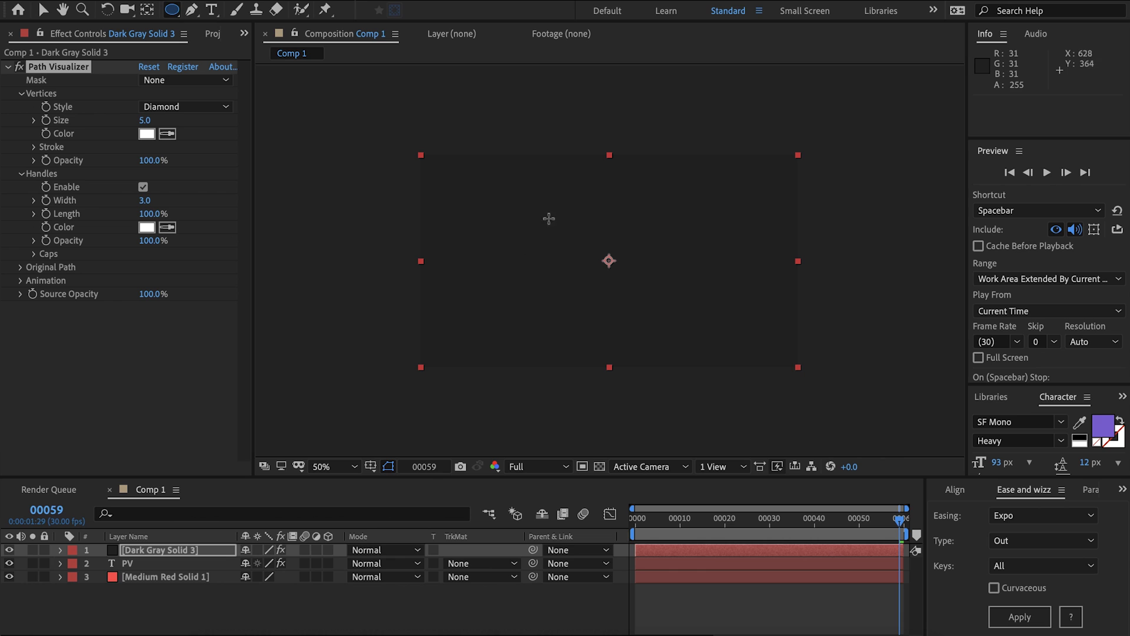
pyautogui.moveTo(550, 199); pyautogui.dragTo(678, 328)
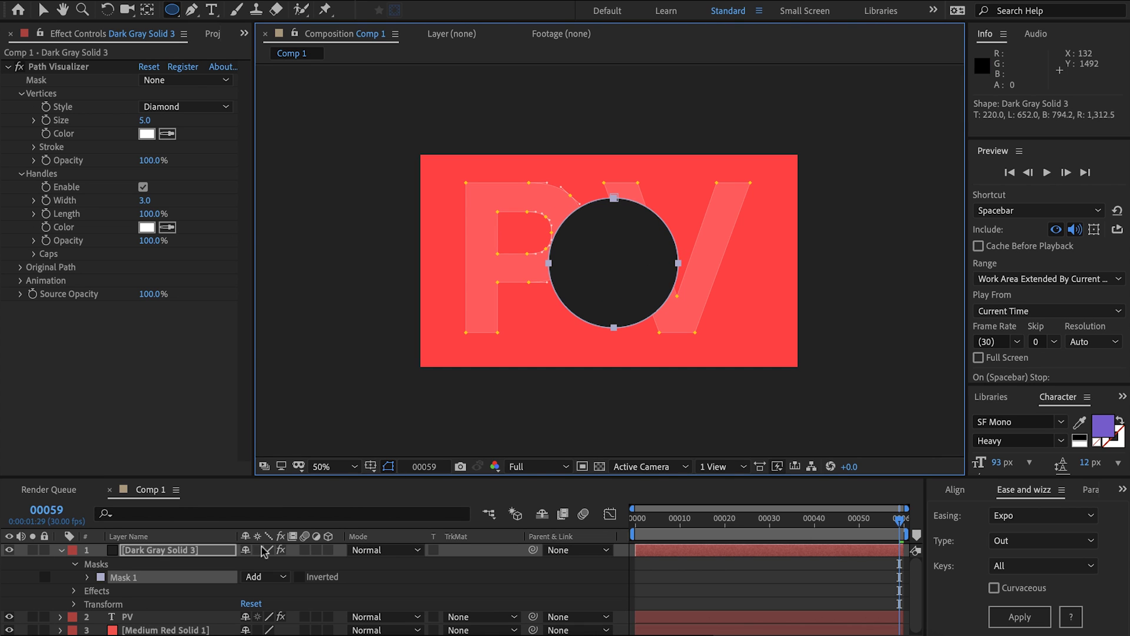
pyautogui.click(32, 550)
pyautogui.click(265, 577)
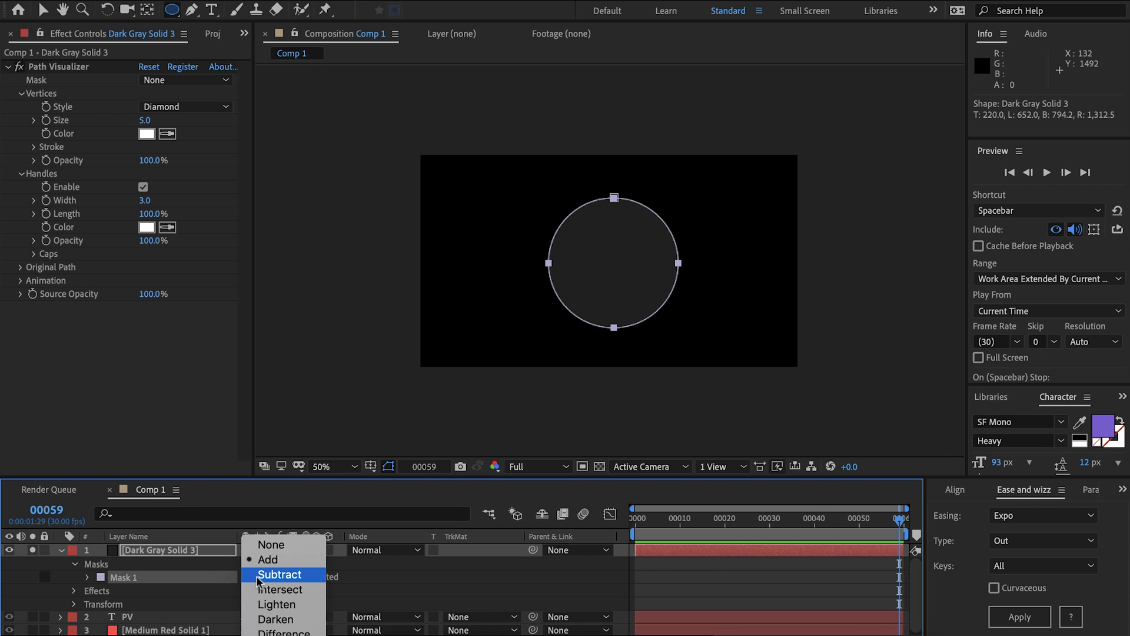
pyautogui.click(259, 540)
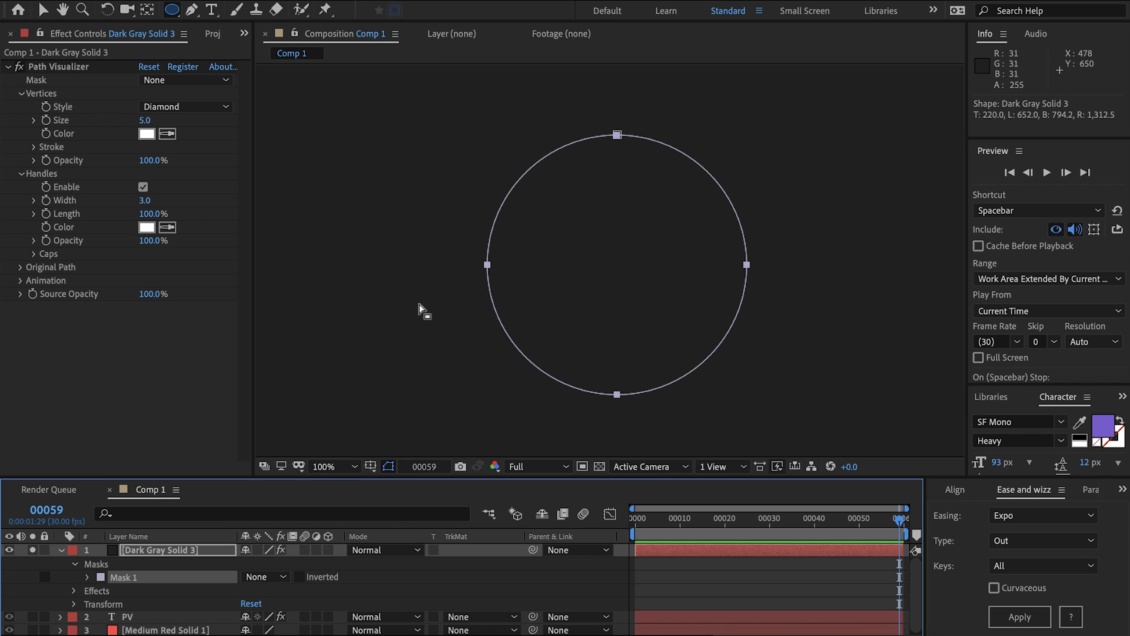
pyautogui.press('v')
pyautogui.click(176, 80)
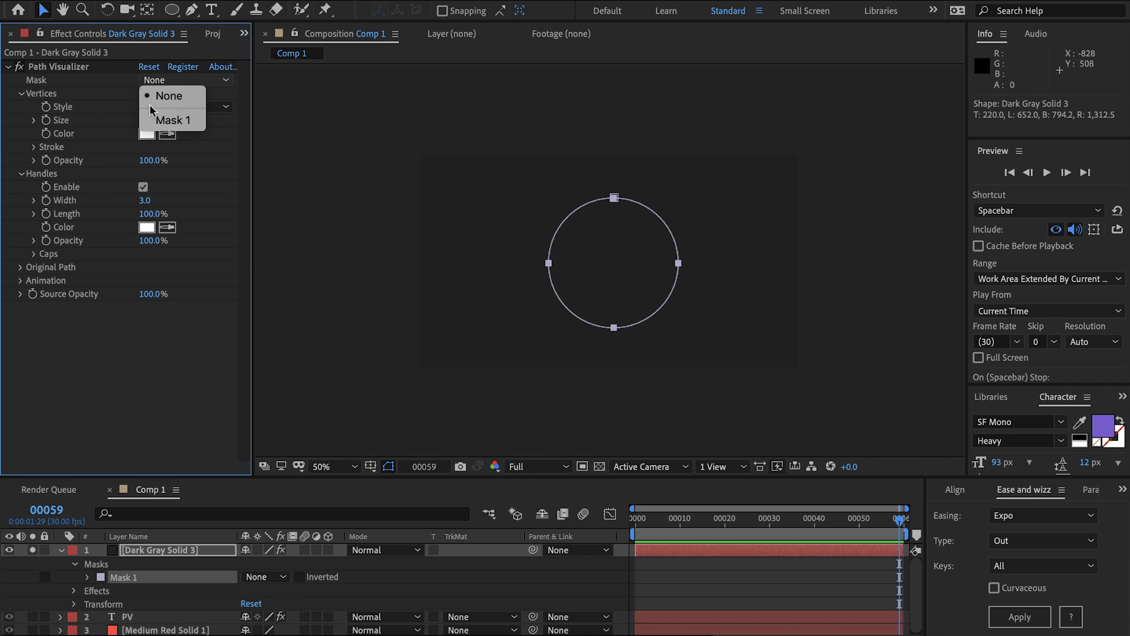
pyautogui.click(156, 120)
# Pull the mask's right vertex inward to form a D-like curve
pyautogui.press('.')
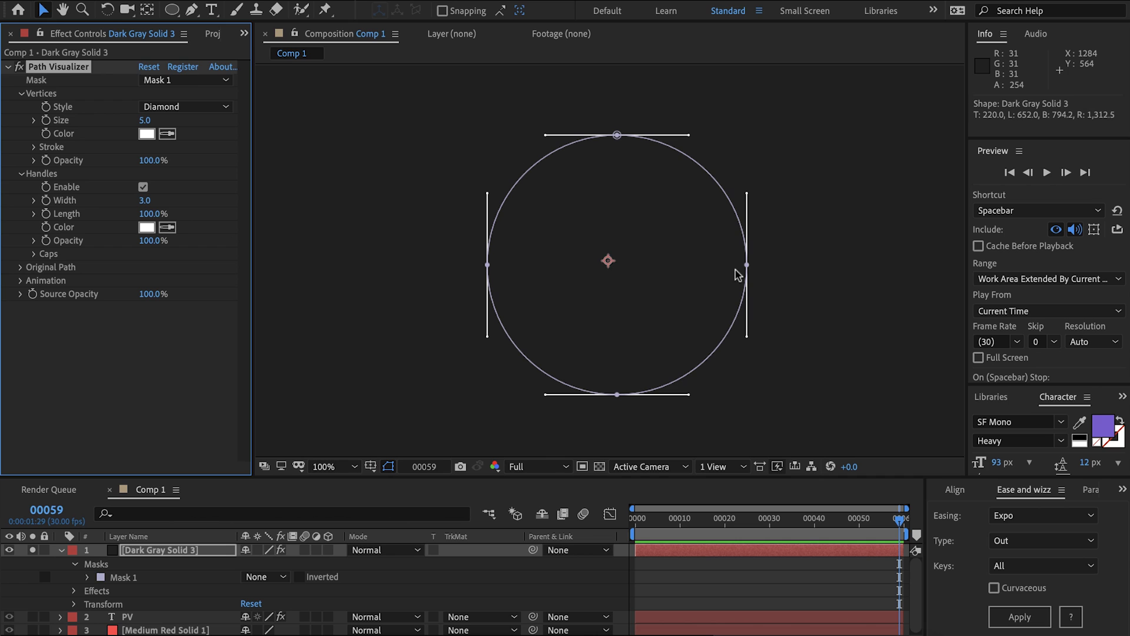
pyautogui.moveTo(738, 271); pyautogui.dragTo(614, 297)
pyautogui.click(368, 319)
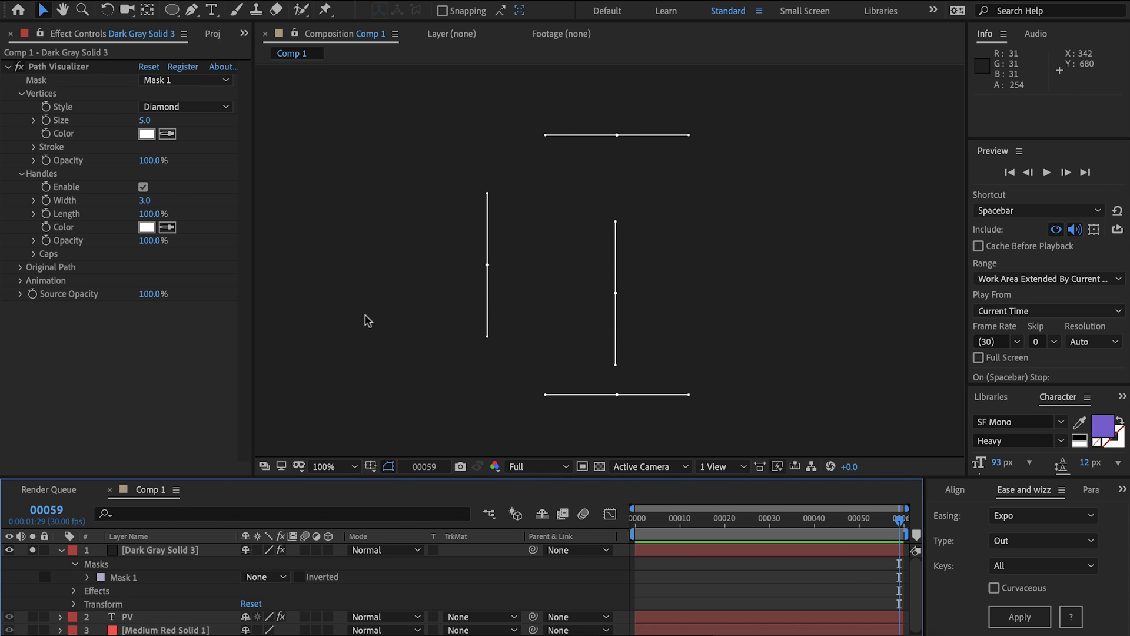
# Enable the ellipse mask's Original Path outline and drag the mask's right point outward and up
pyautogui.click(20, 267)
pyautogui.click(143, 281)
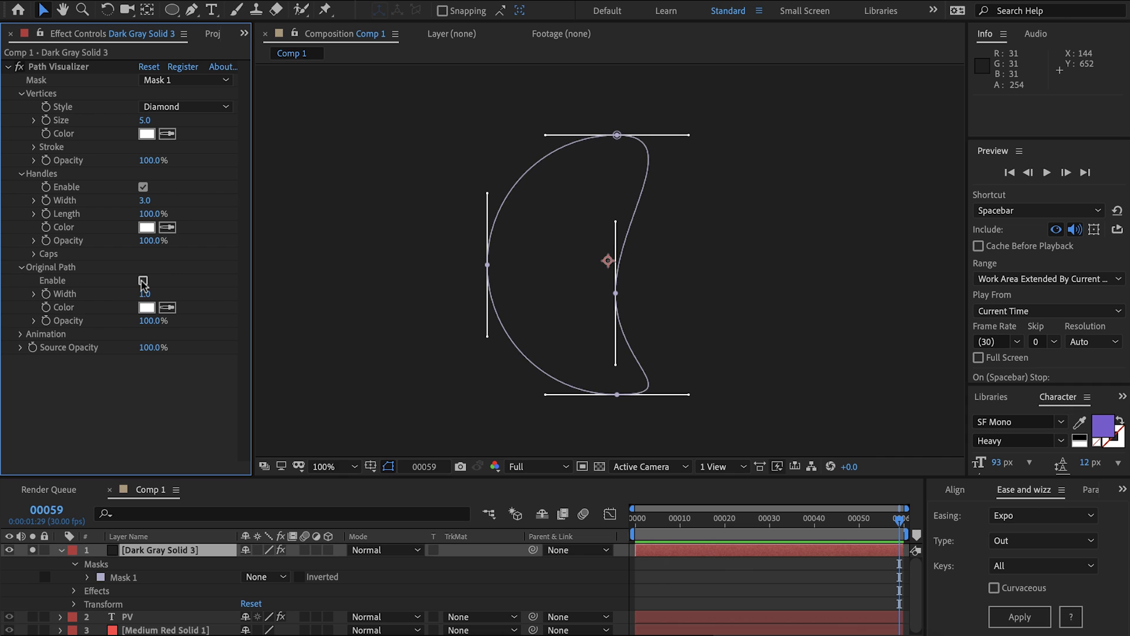
pyautogui.click(658, 569)
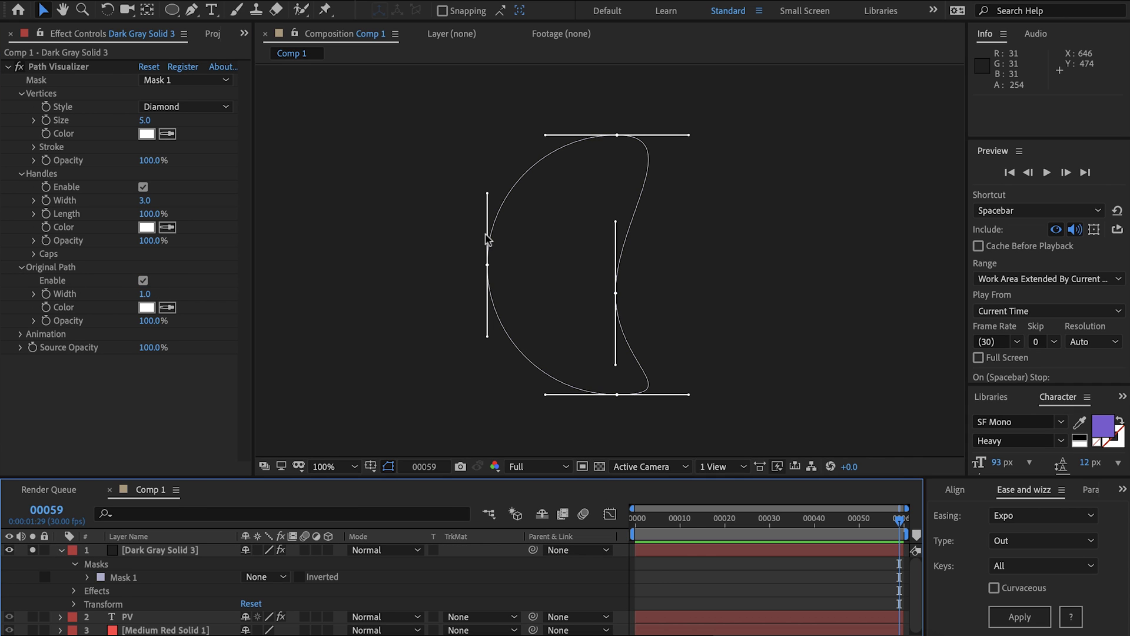
pyautogui.moveTo(616, 293); pyautogui.dragTo(700, 263)
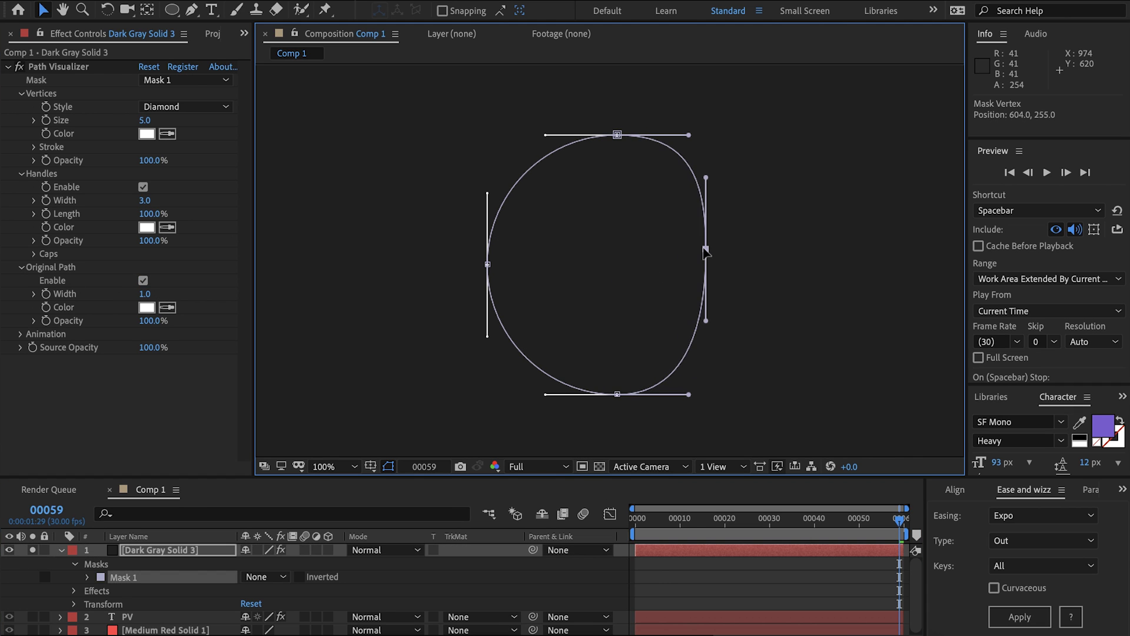
pyautogui.press('F2')
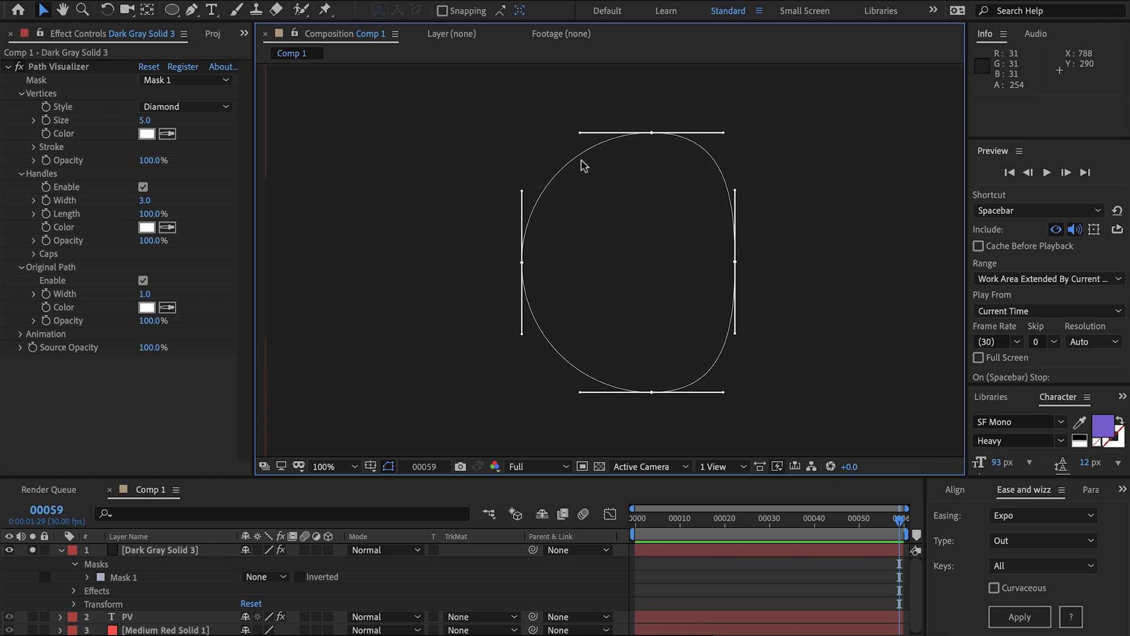
# At 200% zoom, set Original Path Opacity to 50% and Width to 2.0
pyautogui.press('.')
pyautogui.press('h')
pyautogui.moveTo(480, 171); pyautogui.dragTo(531, 251)
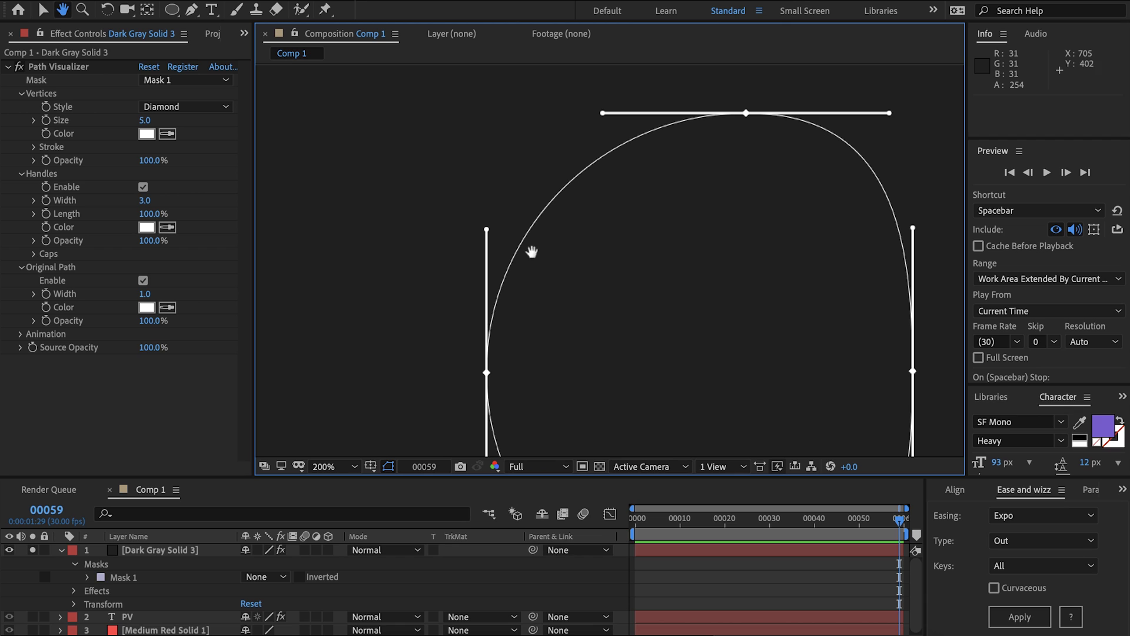
pyautogui.press('v')
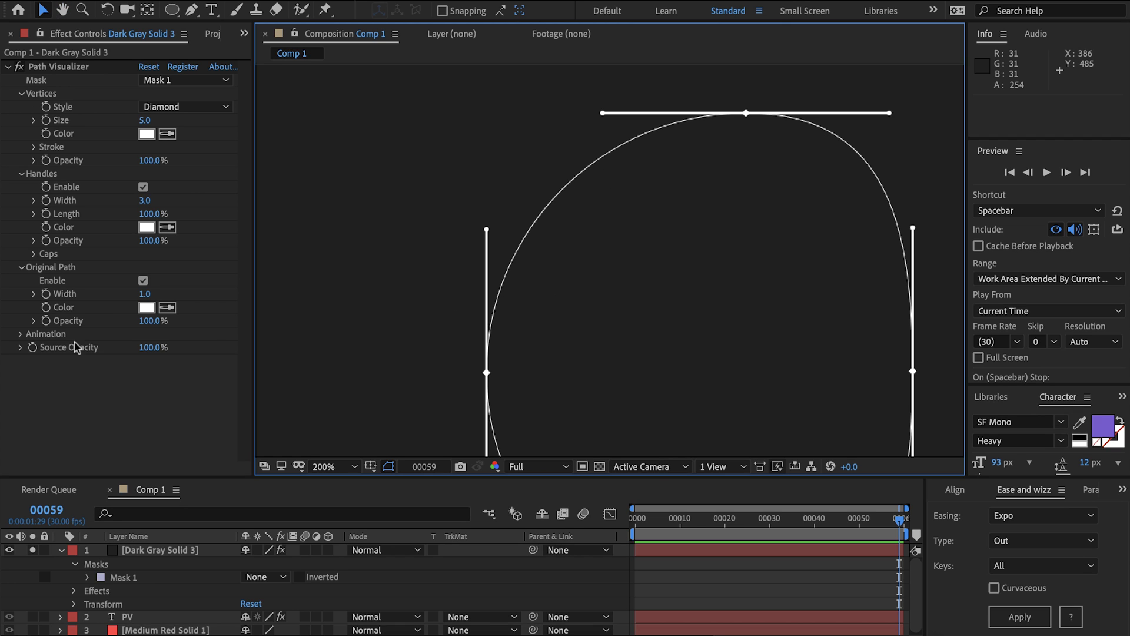
pyautogui.click(152, 320)
pyautogui.write('50')
pyautogui.press('Return')
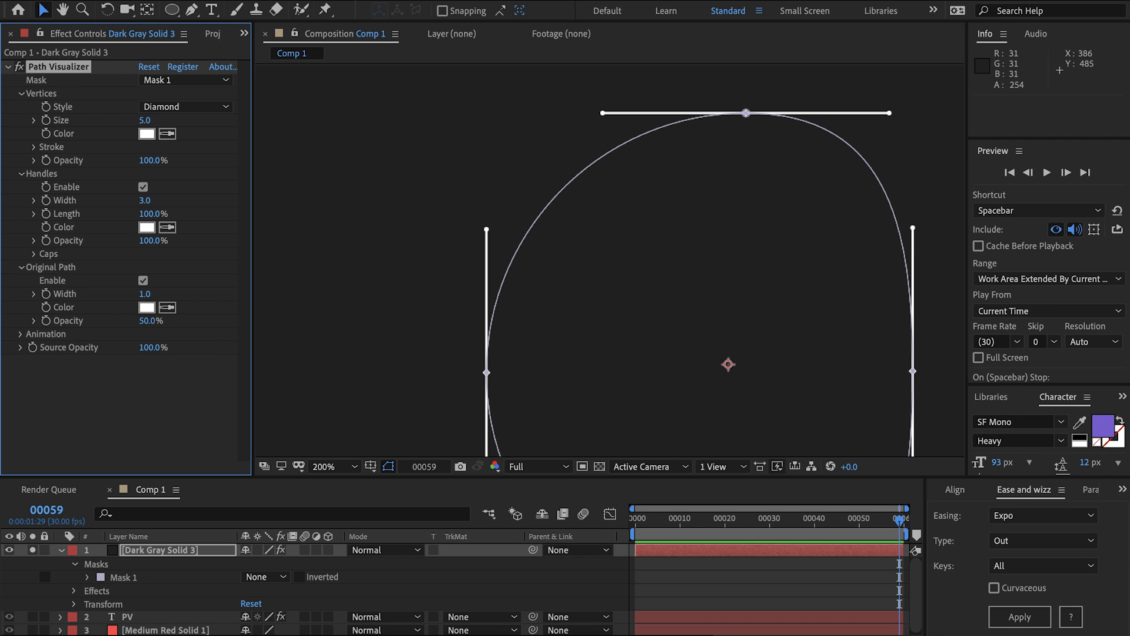
pyautogui.click(144, 294)
pyautogui.write('2')
pyautogui.press('Return')
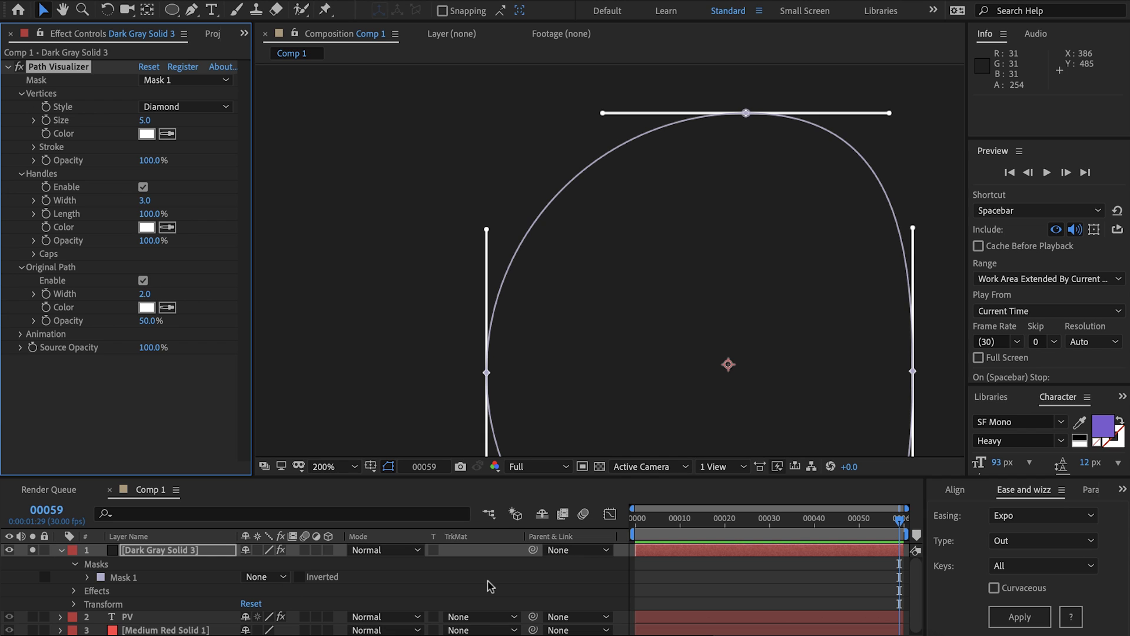
pyautogui.click(491, 584)
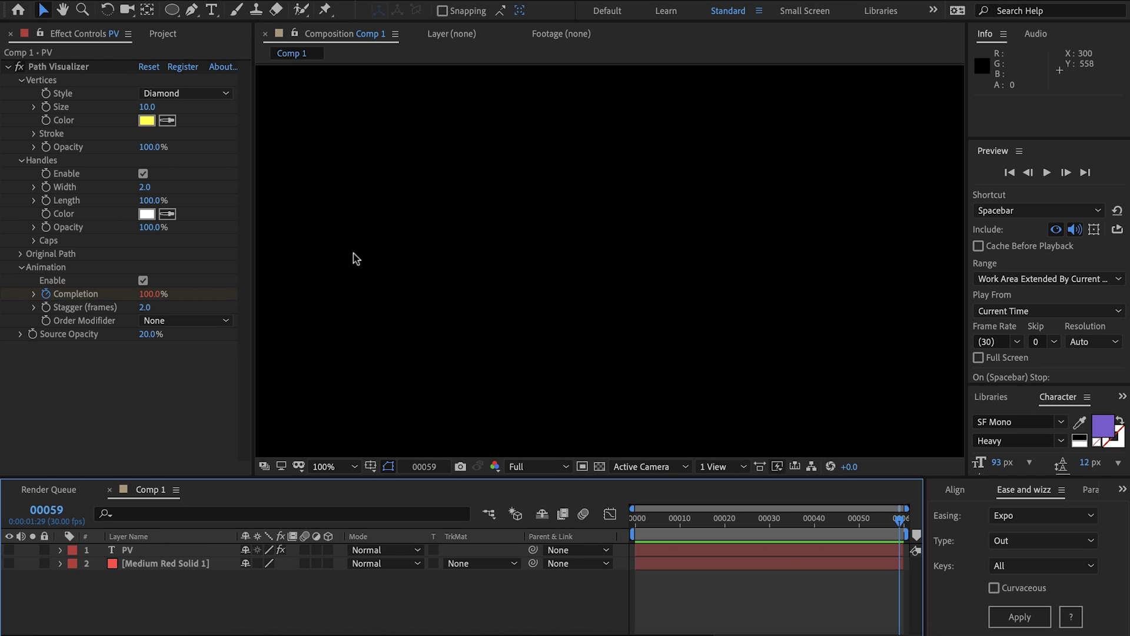
# Draw a three-vertex S-shaped curve as a new shape layer with the Pen tool at 50% zoom
pyautogui.moveTo(176, 22)
pyautogui.mouseDown()
pyautogui.moveTo(206, 27)
pyautogui.moveTo(220, 78)
pyautogui.moveTo(172, 11)
pyautogui.mouseUp()
pyautogui.click(191, 9)
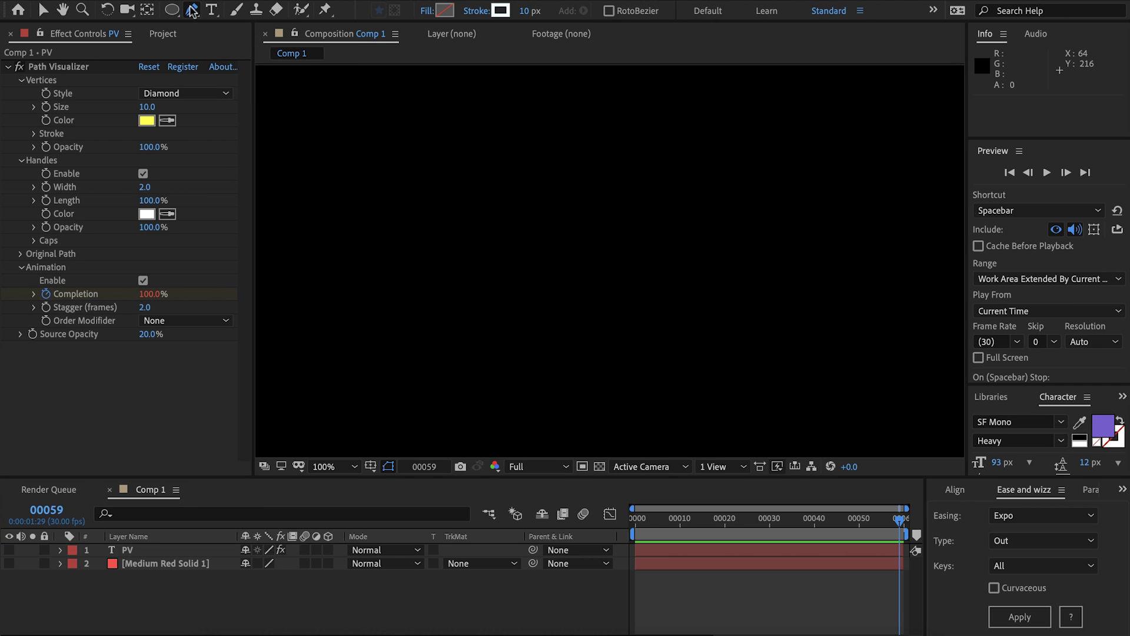
pyautogui.press(',')
pyautogui.click(735, 289)
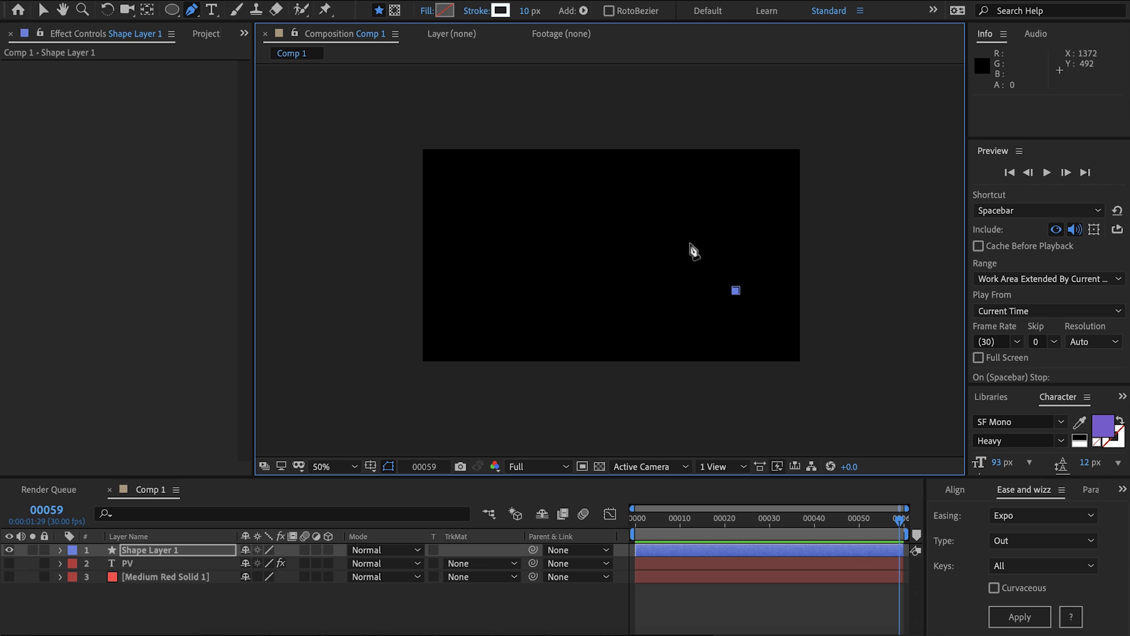
pyautogui.moveTo(646, 210); pyautogui.dragTo(571, 213)
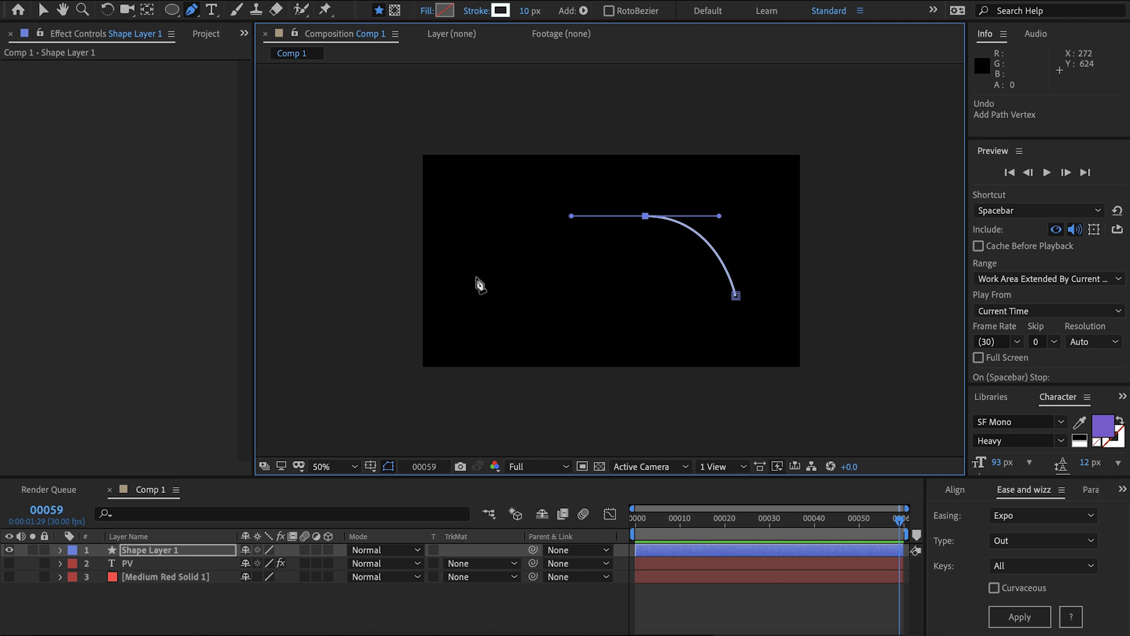
pyautogui.moveTo(505, 290); pyautogui.dragTo(391, 298)
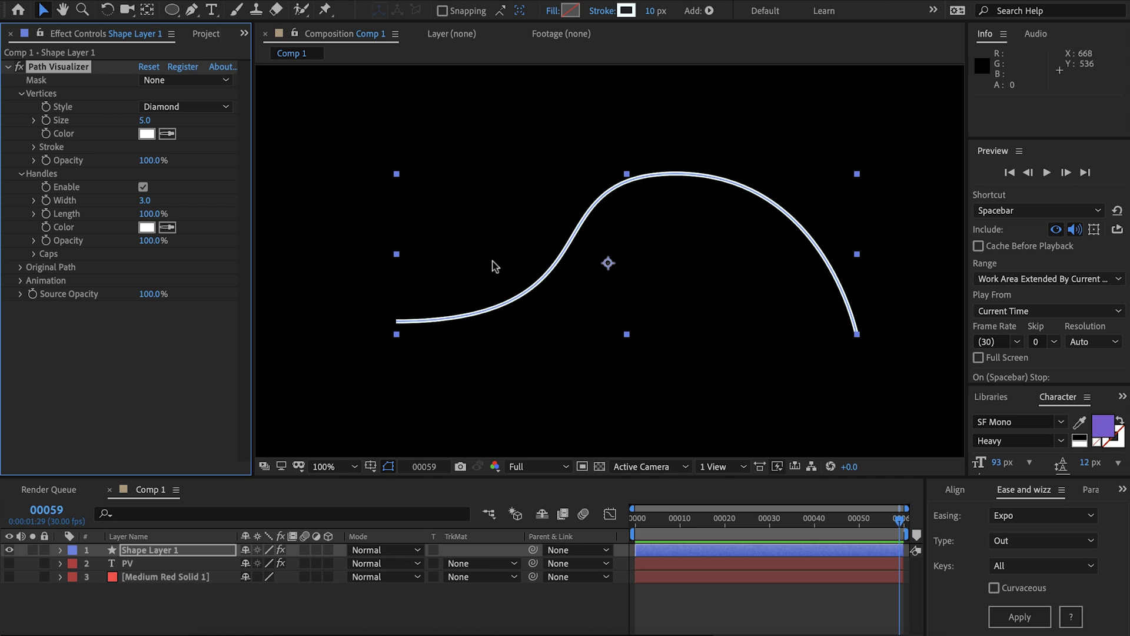
pyautogui.press(',')
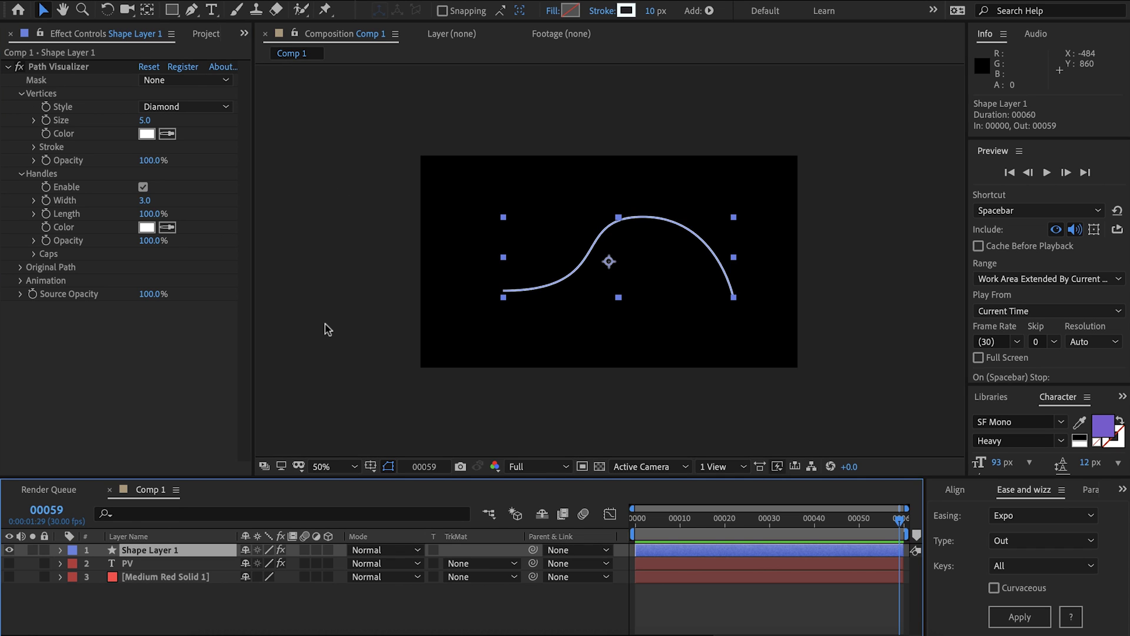
# Add an expression to Mask 1's Mask Path, pick-whipped to Contents > Shape 1 > Path 1 > Path
pyautogui.press('.')
pyautogui.click(172, 12)
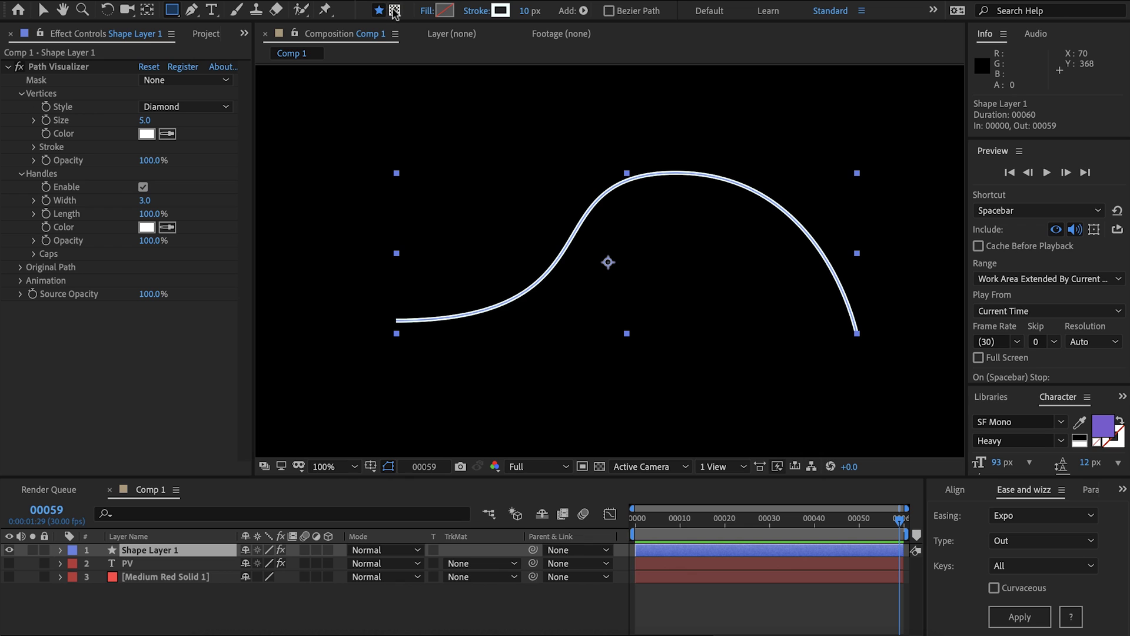
pyautogui.click(60, 550)
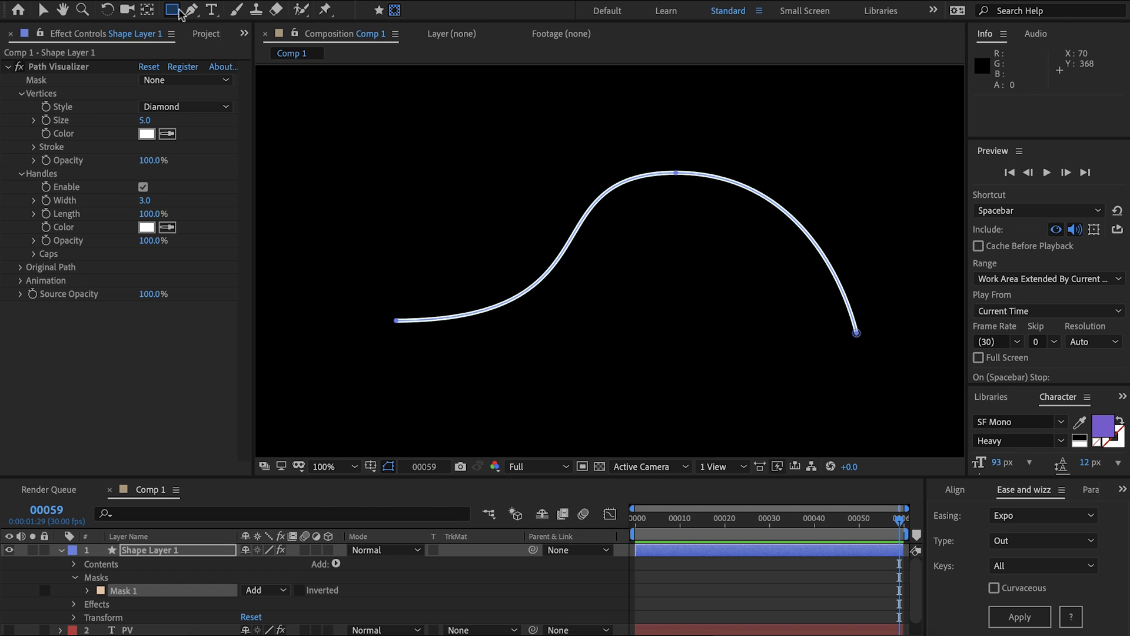
pyautogui.press('v')
pyautogui.press('`')
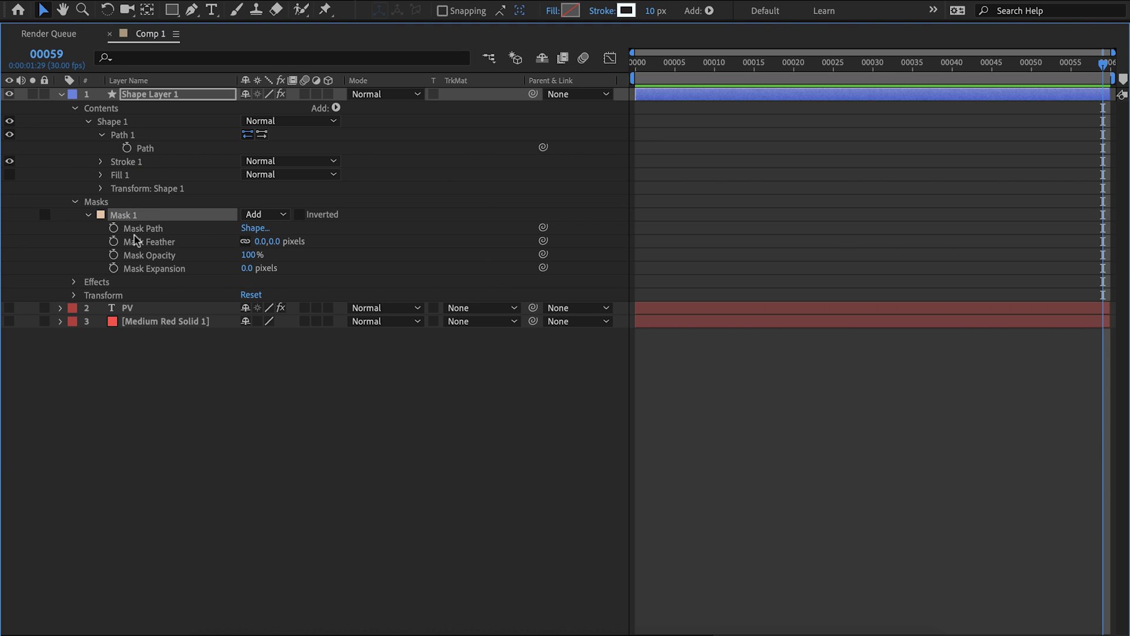
pyautogui.keyDown('alt'); pyautogui.click(114, 228); pyautogui.keyUp('alt')
pyautogui.moveTo(285, 241); pyautogui.dragTo(142, 148)
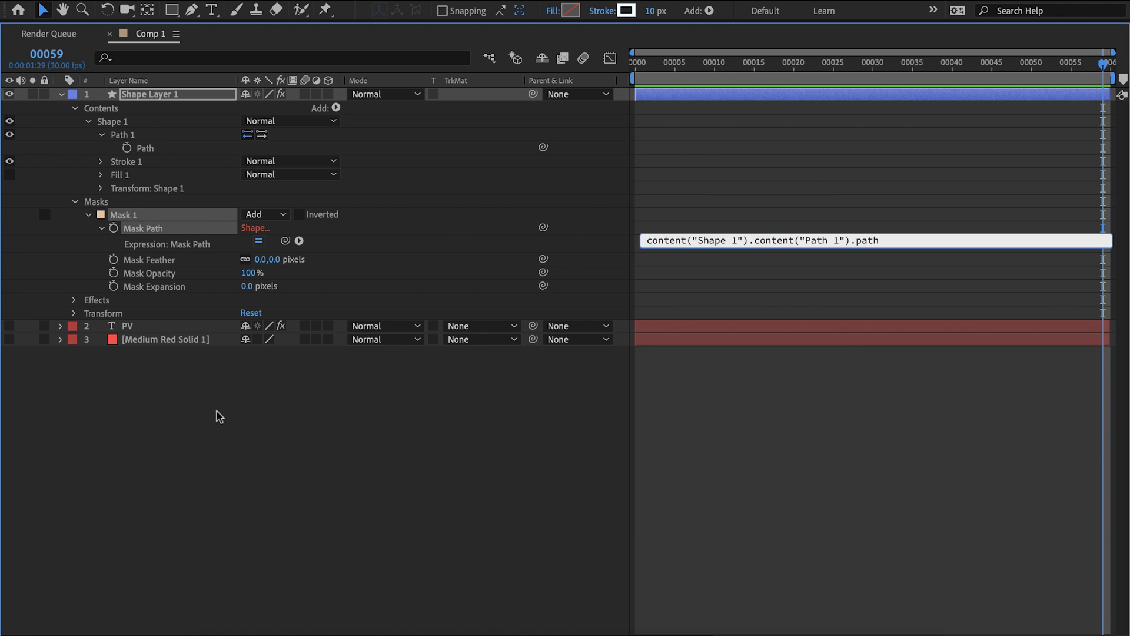
pyautogui.click(71, 204)
# Set Path Visualizer's Mask dropdown to Mask 1
pyautogui.press('`')
pyautogui.click(154, 80)
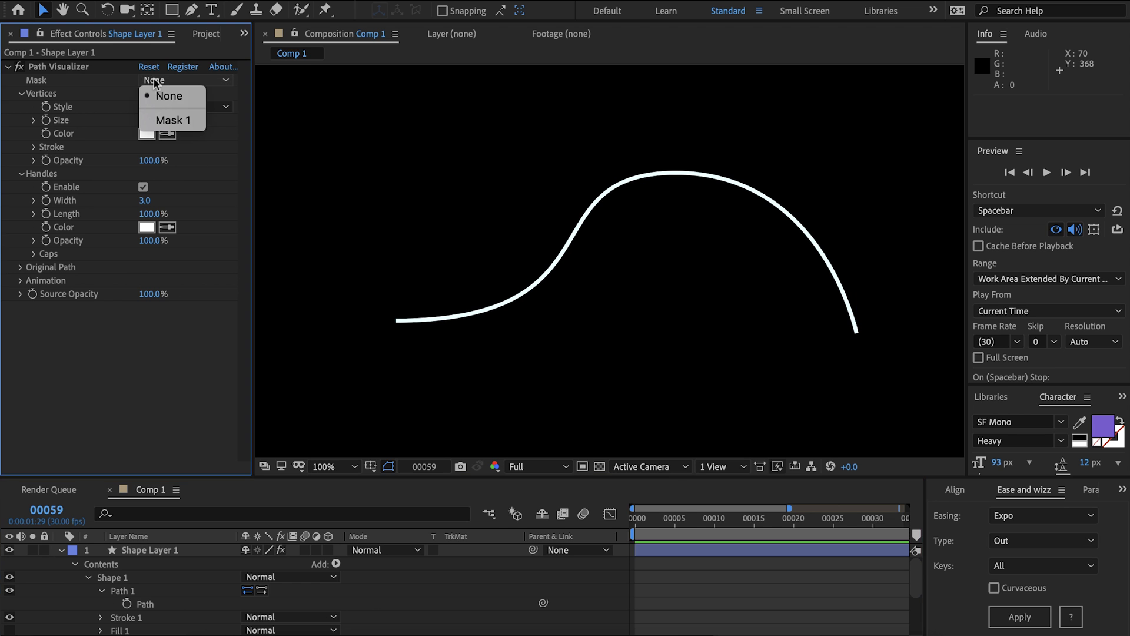
pyautogui.click(172, 120)
pyautogui.click(123, 590)
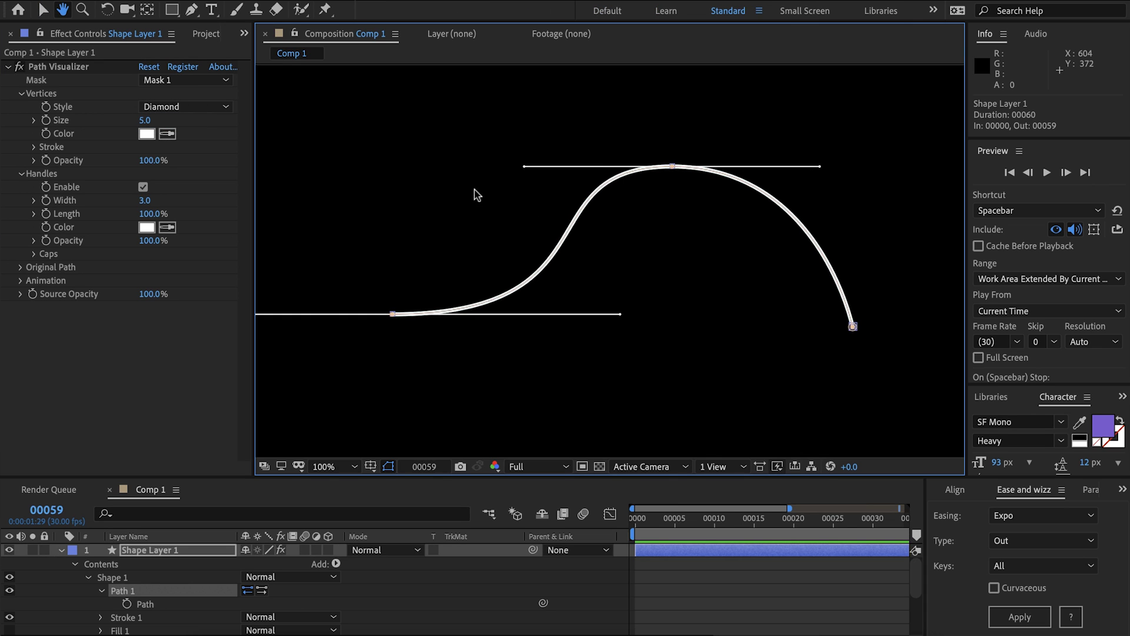
pyautogui.moveTo(474, 190); pyautogui.dragTo(501, 194)
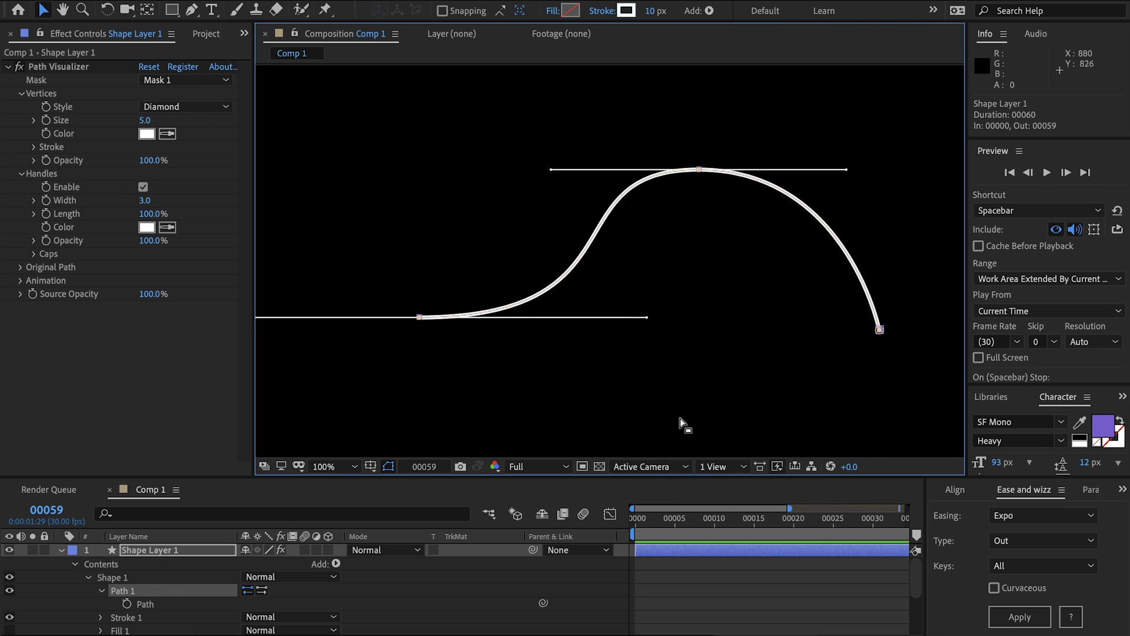
pyautogui.click(718, 564)
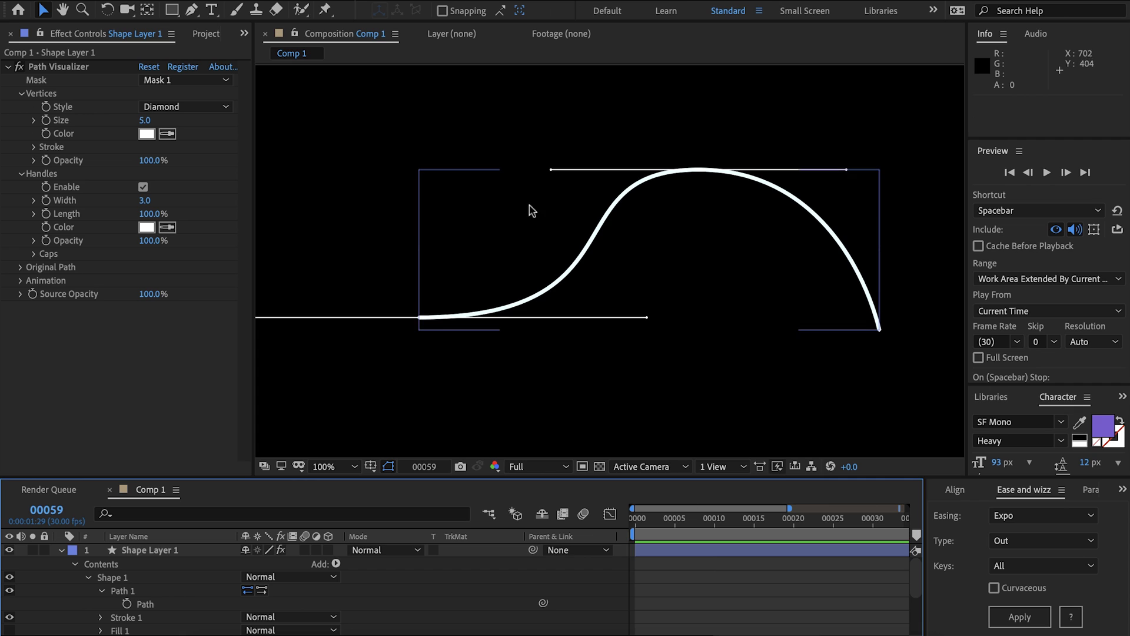
# Set the shape's stroke to None and enable the Original Path outline at width 10
pyautogui.click(607, 13)
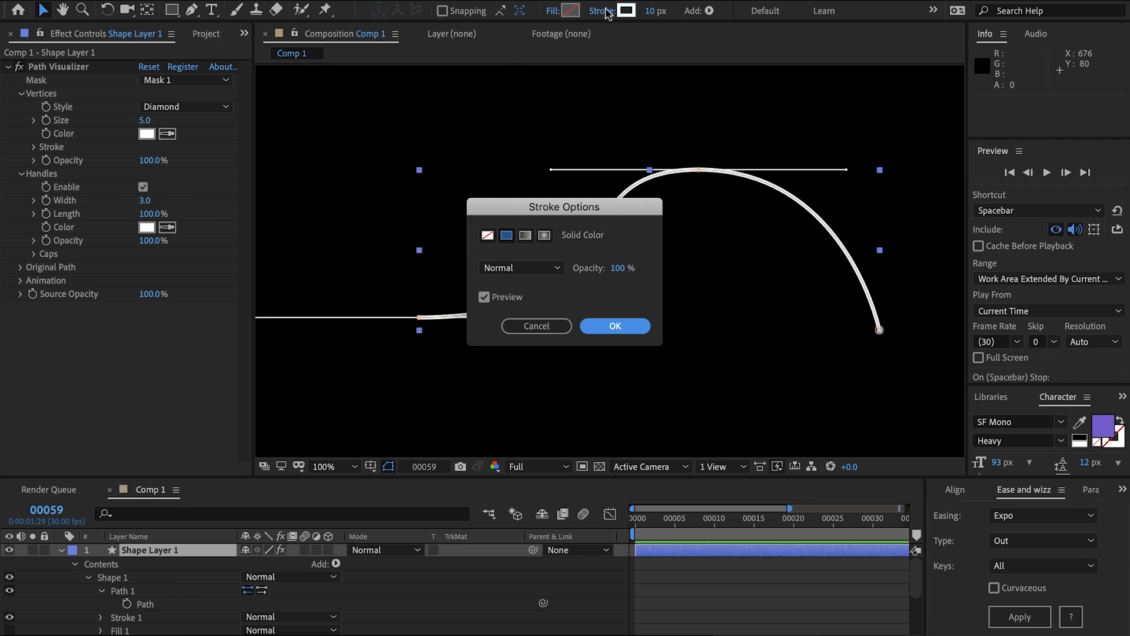
pyautogui.click(488, 235)
pyautogui.press('Return')
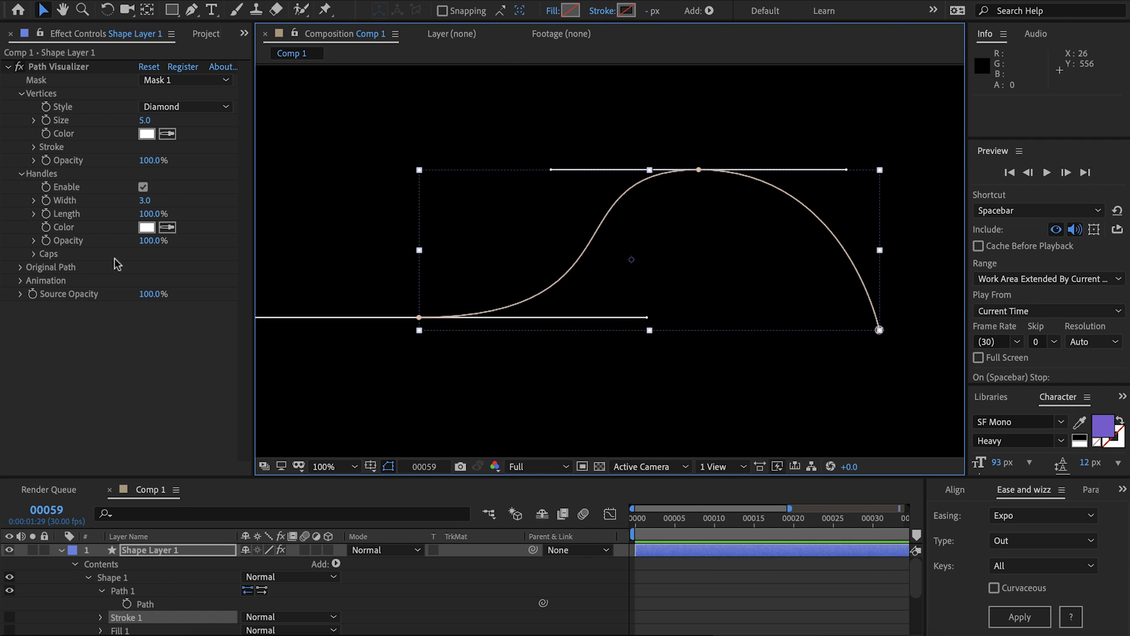
pyautogui.click(21, 267)
pyautogui.click(143, 280)
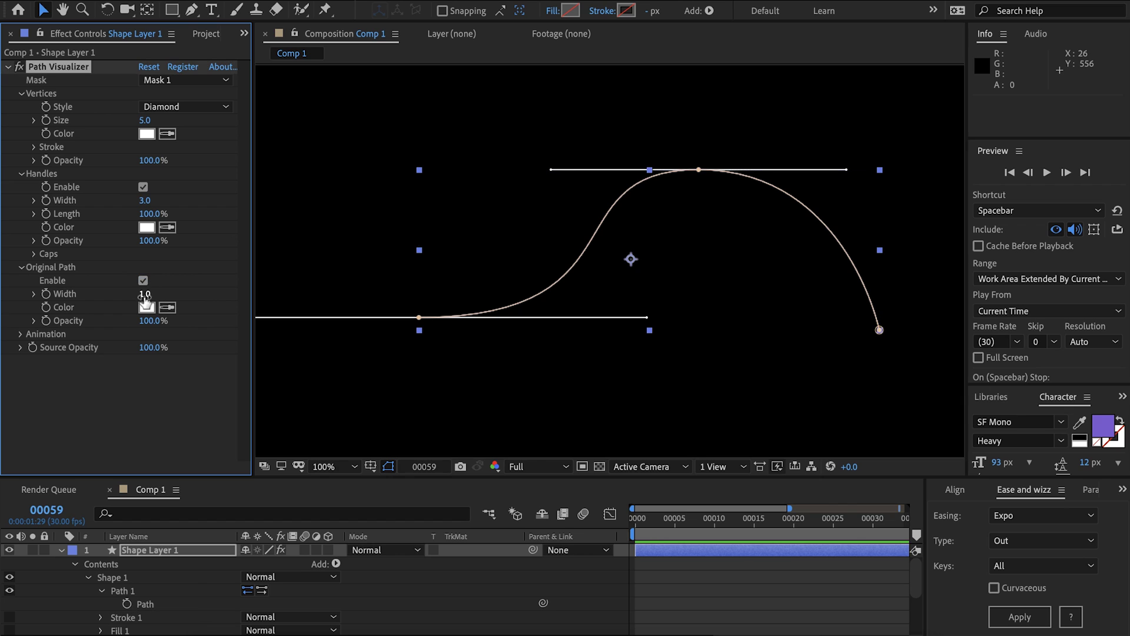
pyautogui.click(502, 571)
# Untick Original Path > Enable in Path Visualizer and collapse its settings
pyautogui.press(',')
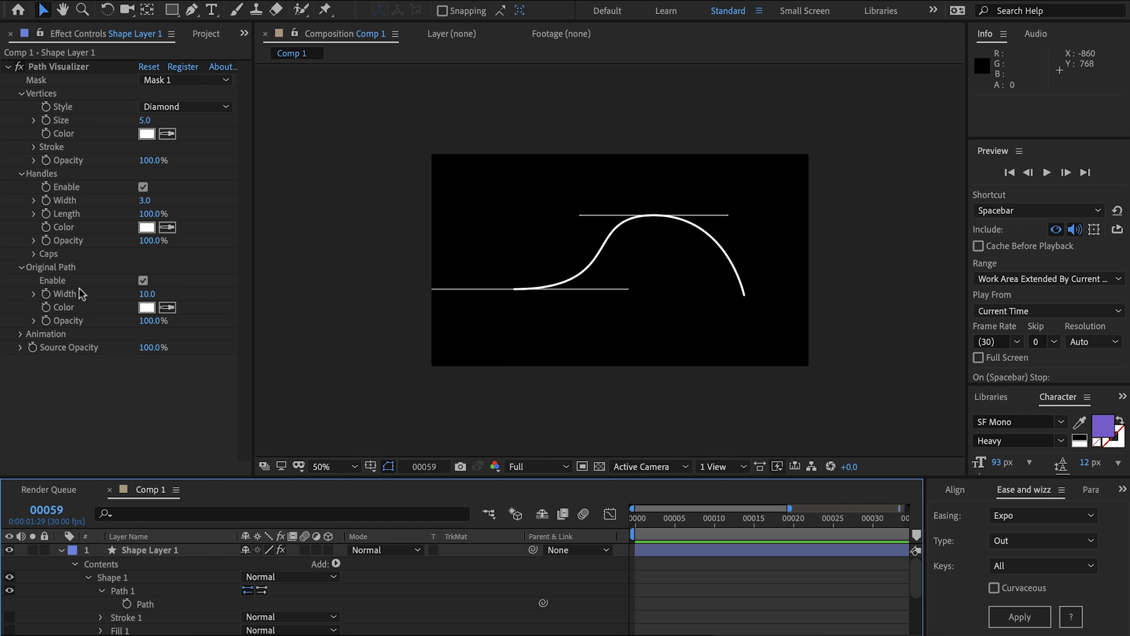
pyautogui.click(21, 334)
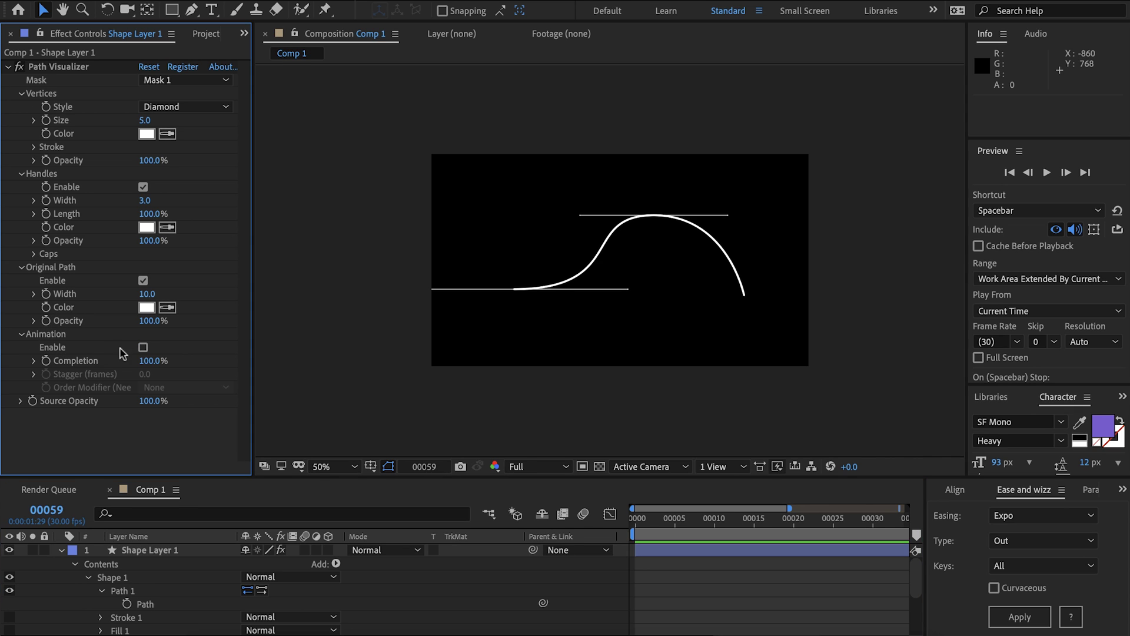
pyautogui.click(570, 262)
pyautogui.press('.')
pyautogui.moveTo(569, 260); pyautogui.dragTo(530, 263)
pyautogui.press('v')
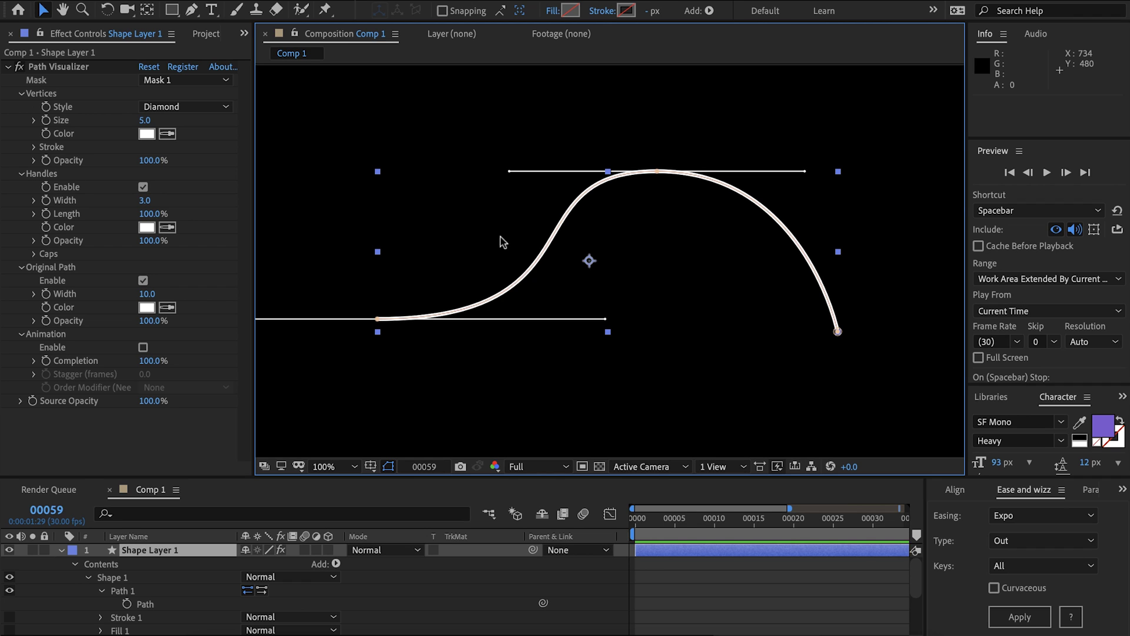
pyautogui.click(143, 281)
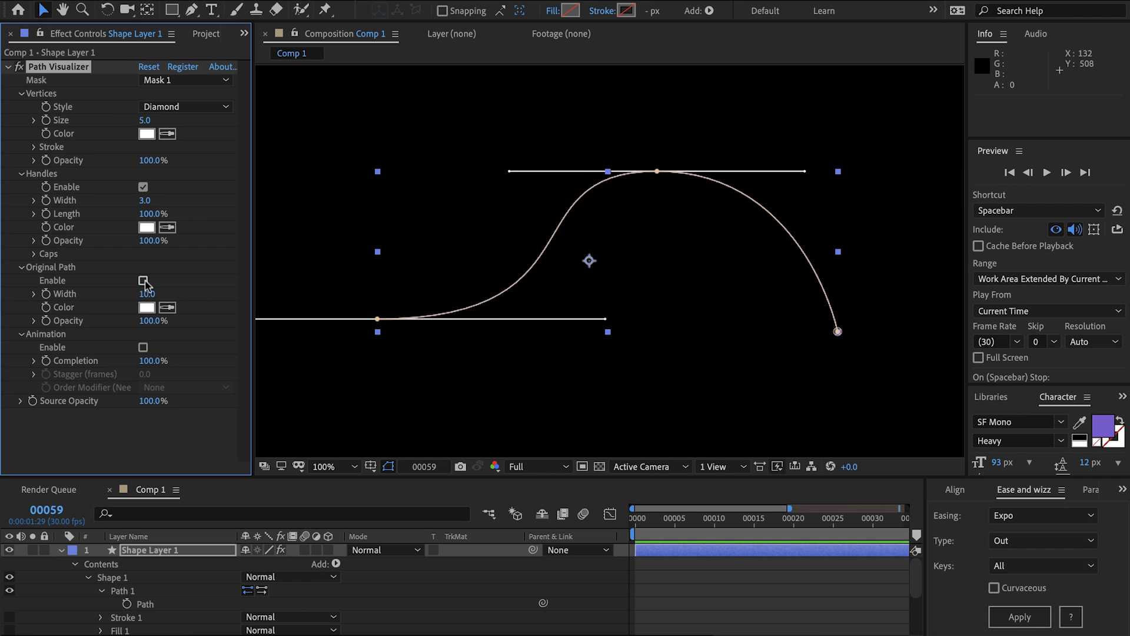
pyautogui.click(22, 267)
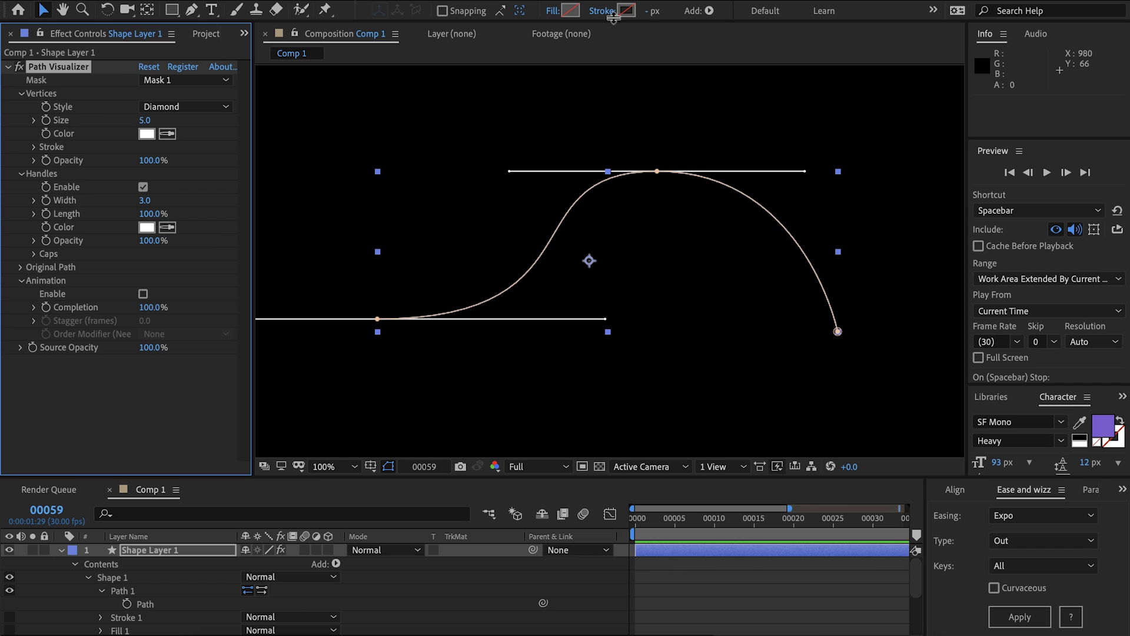
# Set the shape layer's stroke width to 10 px
pyautogui.click(650, 11)
pyautogui.write('10')
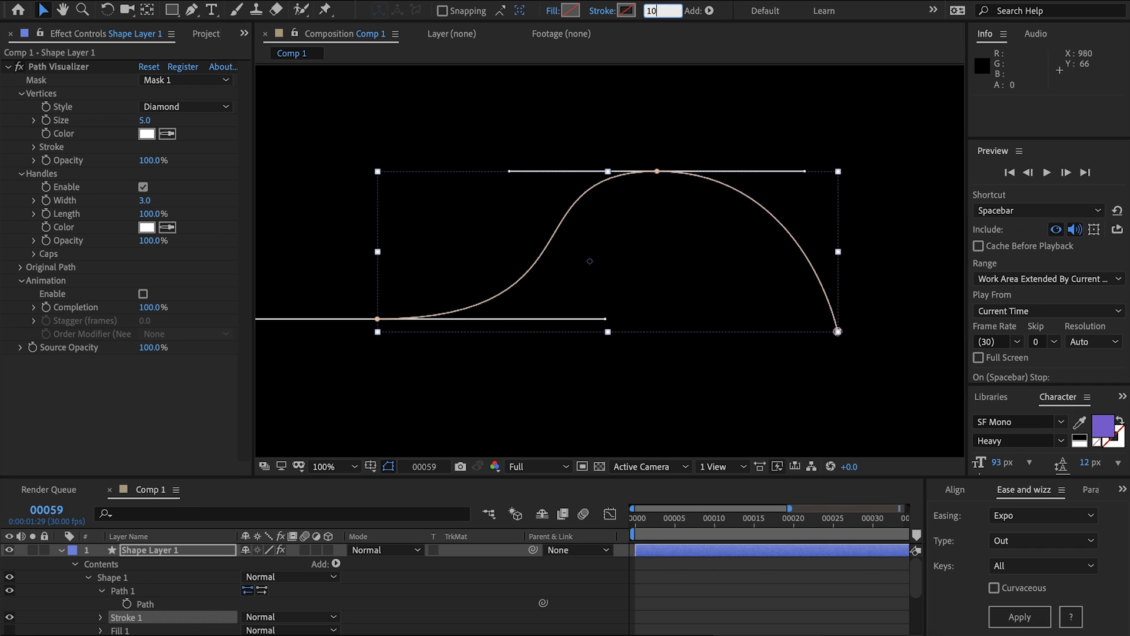
pyautogui.press('Return')
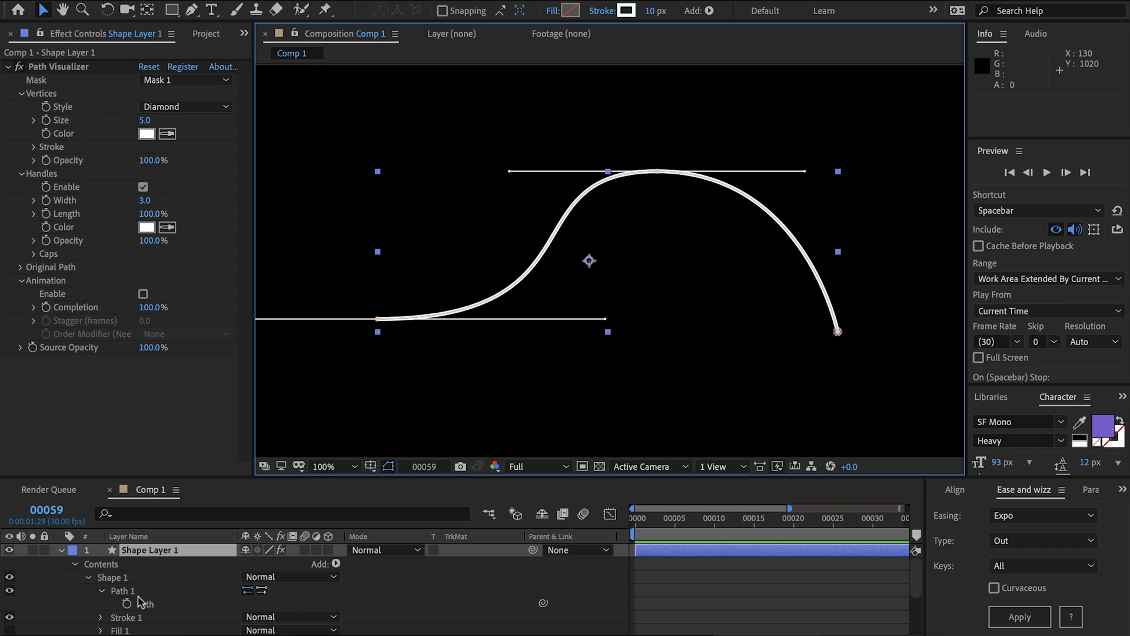
pyautogui.click(139, 595)
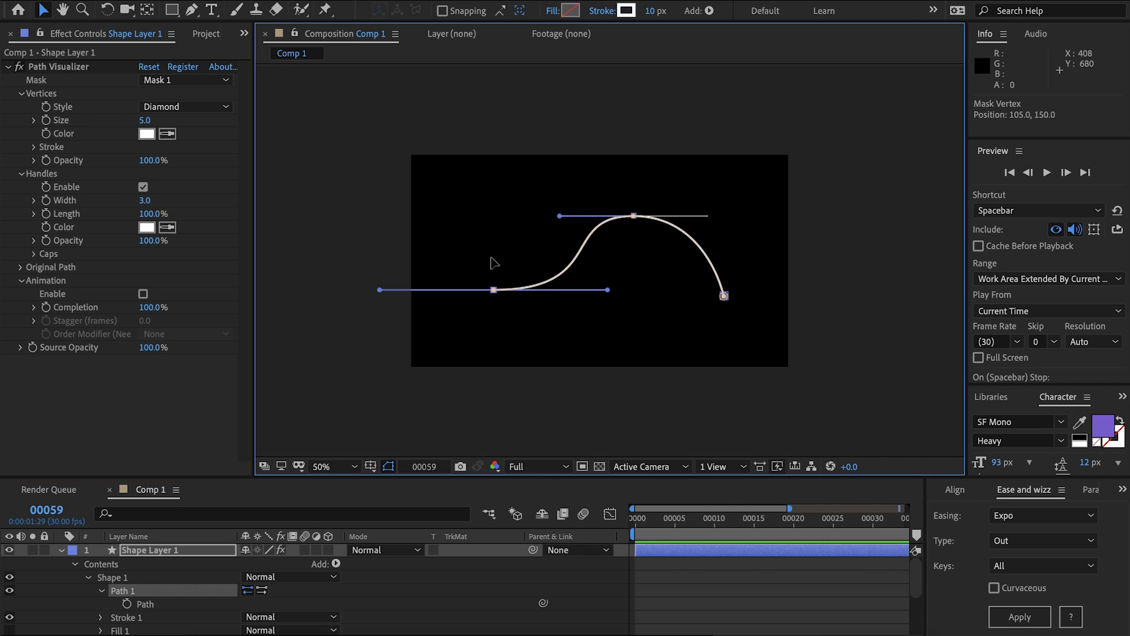
pyautogui.moveTo(494, 290)
pyautogui.mouseDown()
pyautogui.moveTo(495, 237)
pyautogui.moveTo(531, 337)
pyautogui.moveTo(499, 303)
pyautogui.mouseUp()
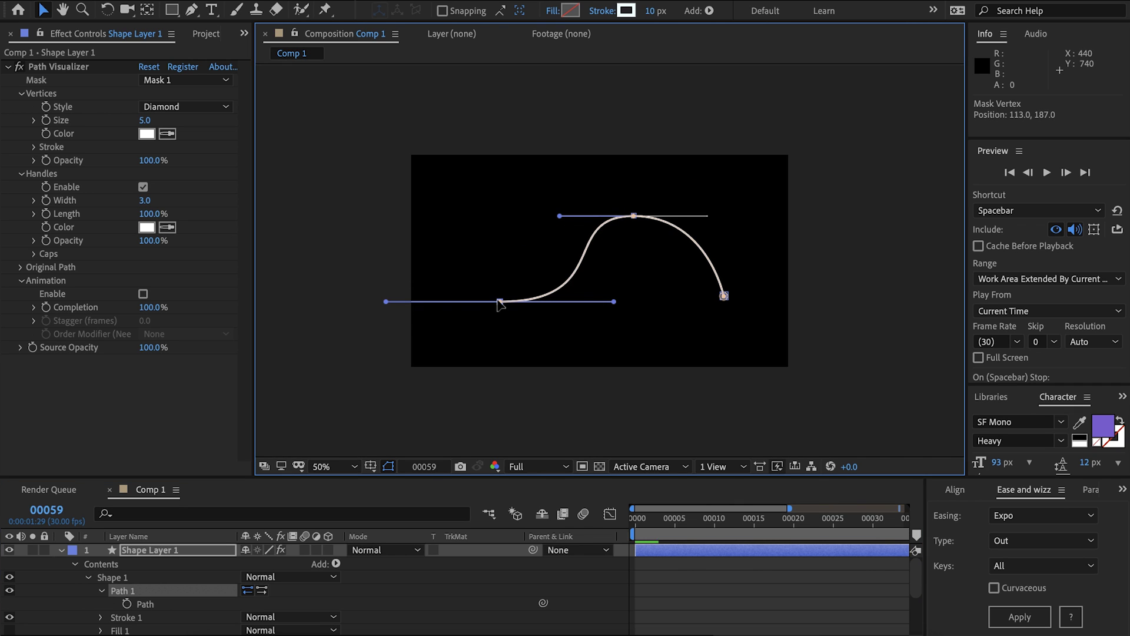
pyautogui.hotkey('ctrl', 'z')
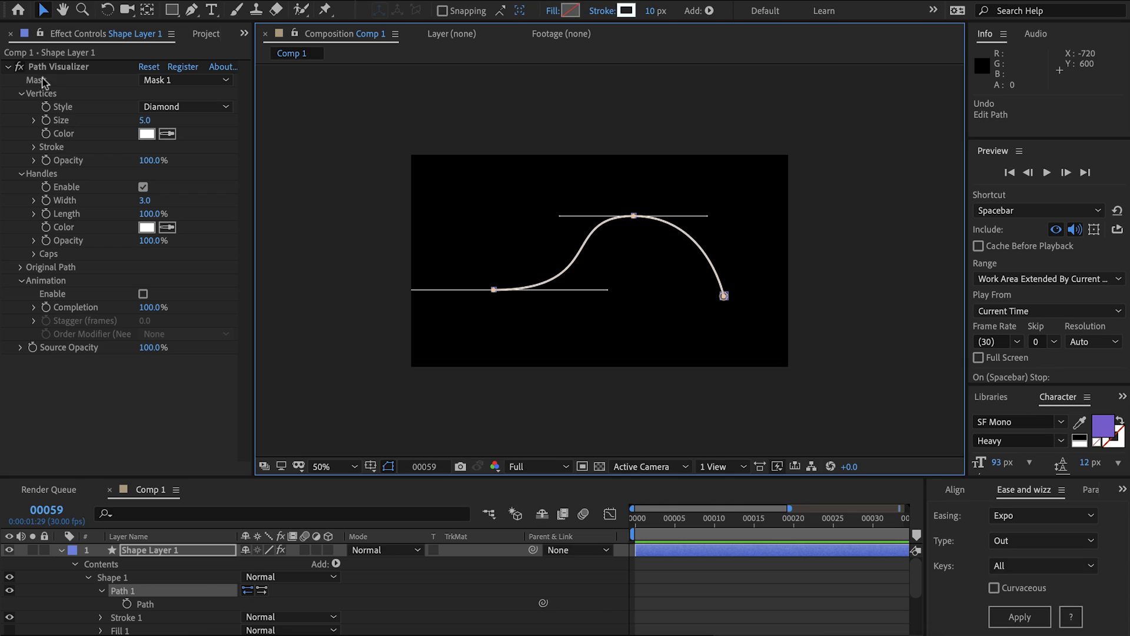